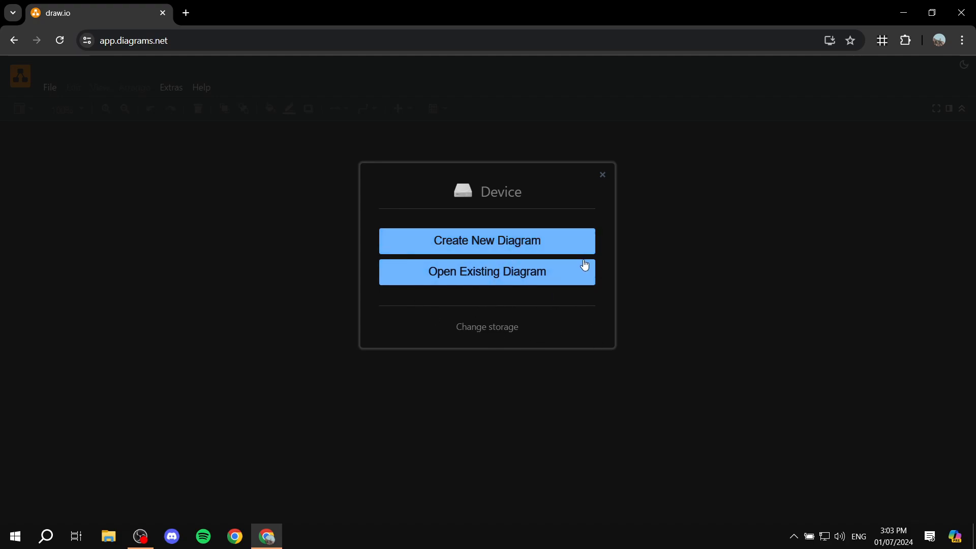
Start a new diagram and, after browsing the template categories, choose the third Business template, the branching process flow.
click(498, 243)
click(609, 209)
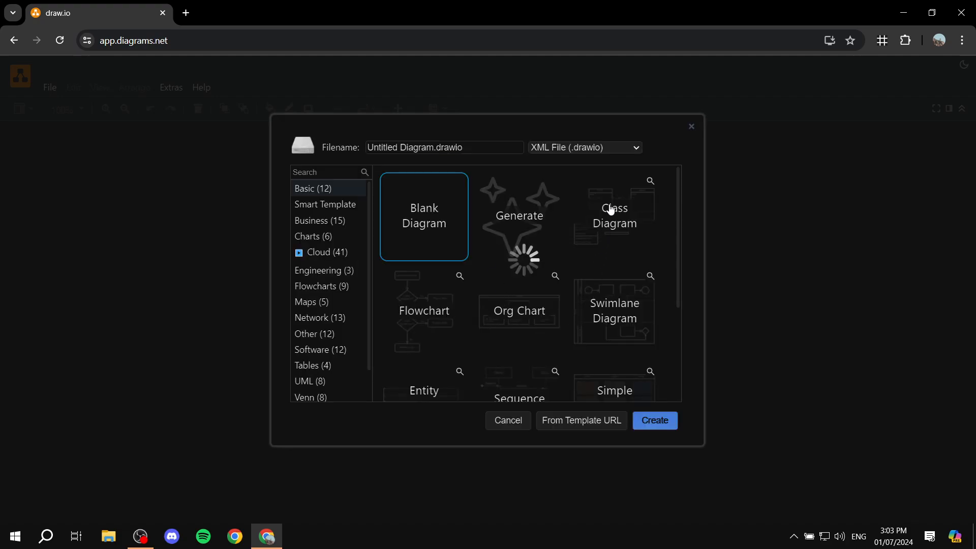
scroll(630, 307, down, 1)
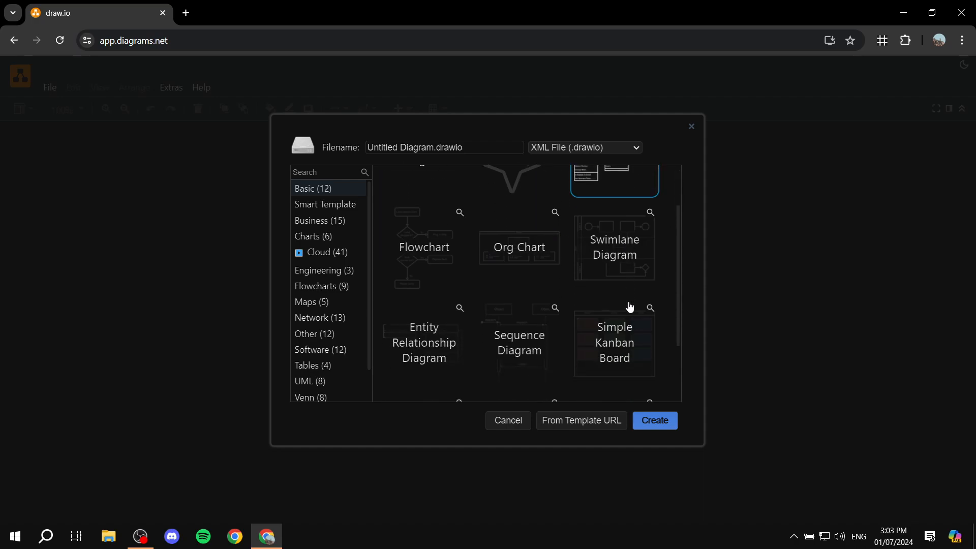
scroll(590, 295, up, 1)
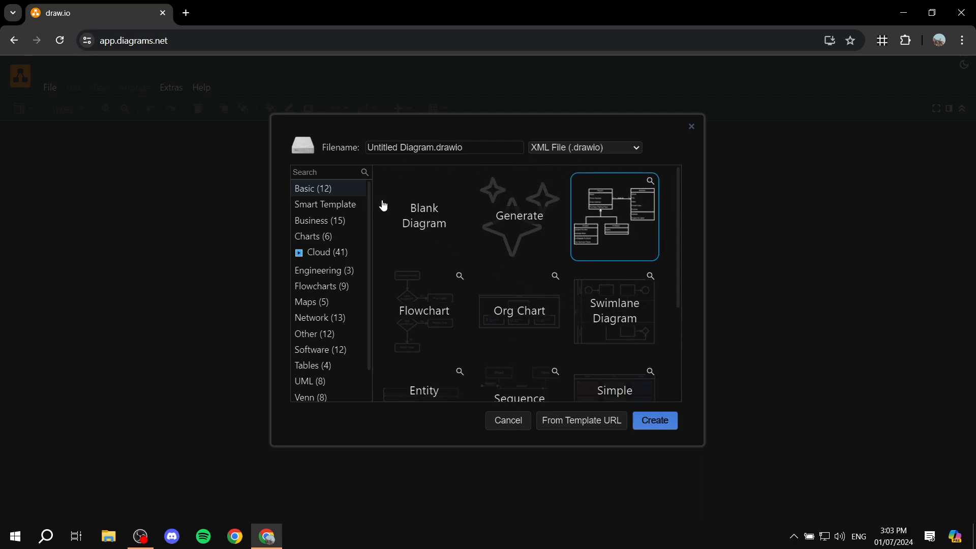
click(335, 208)
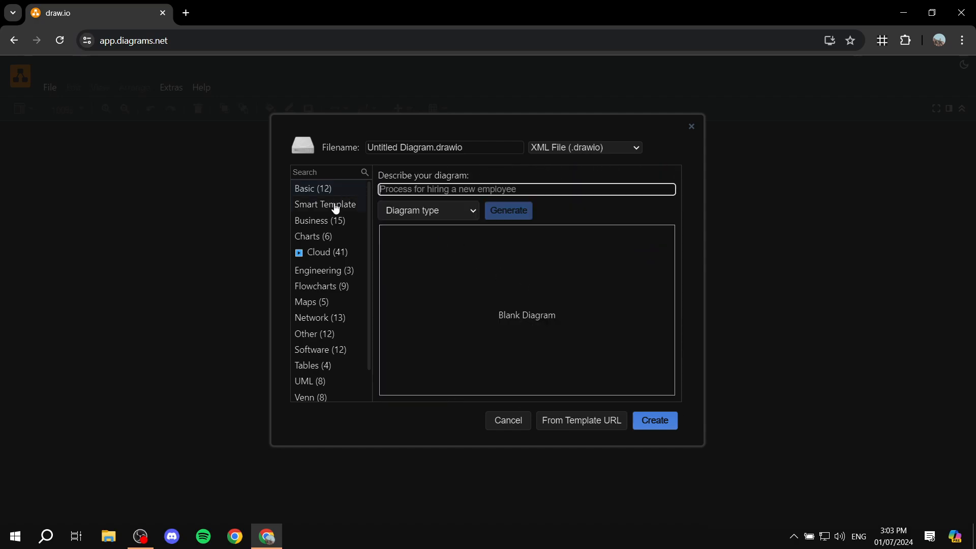
click(336, 239)
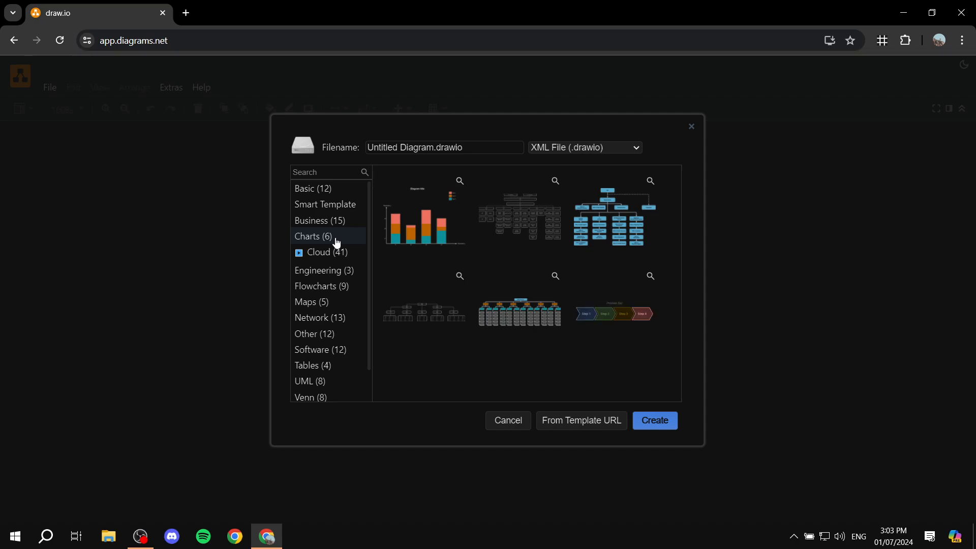
click(325, 222)
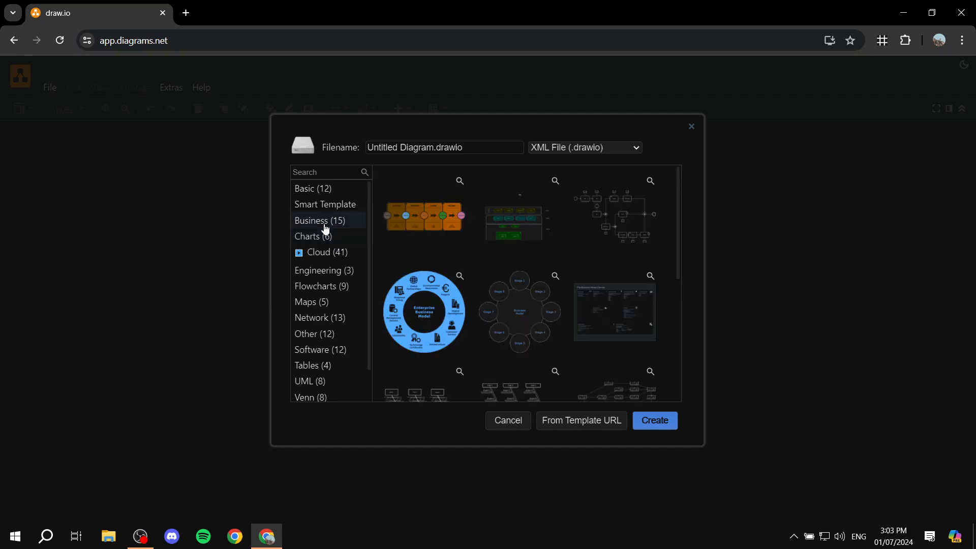
click(628, 243)
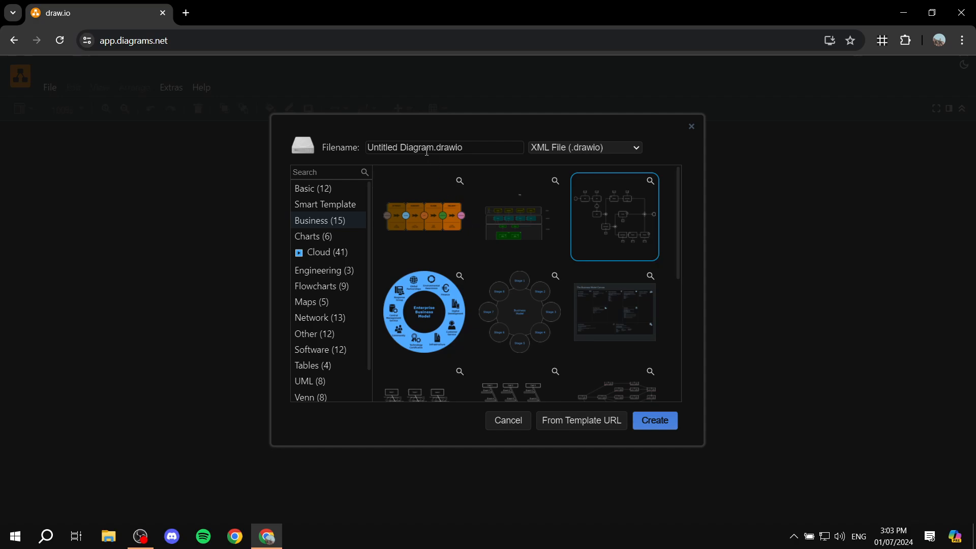
Name the diagram Gif test.drawio, create it in the Desktop folder and dismiss the desktop app promotion.
drag(433, 147, 344, 150)
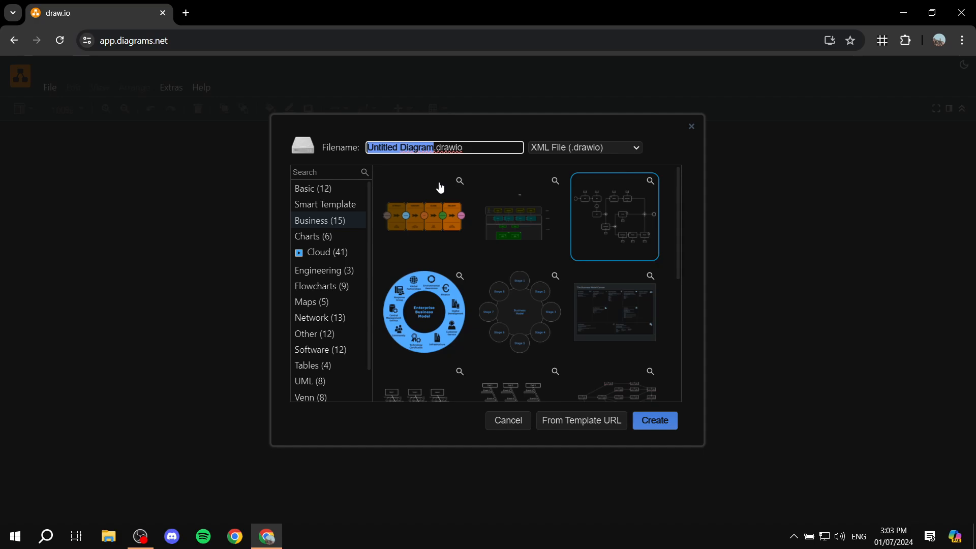
text(Gif test)
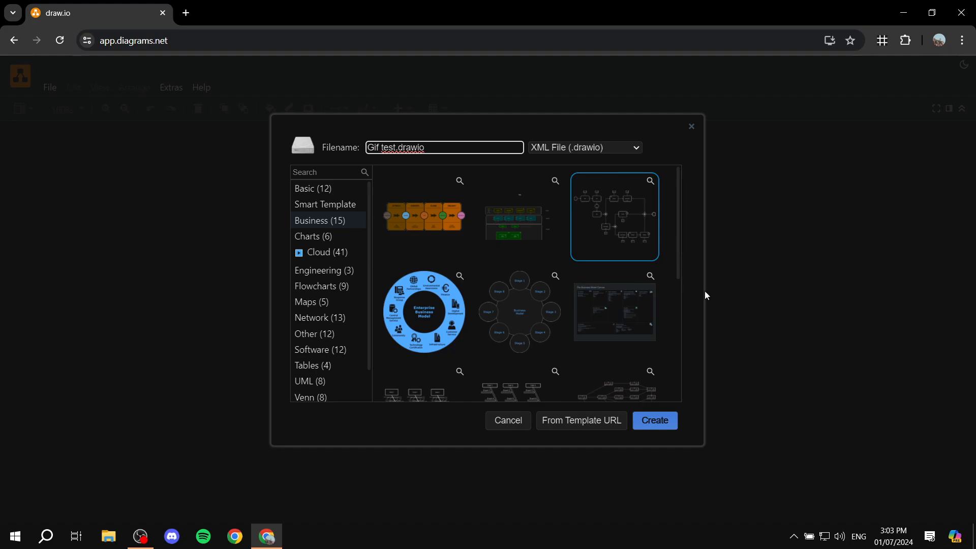
click(658, 422)
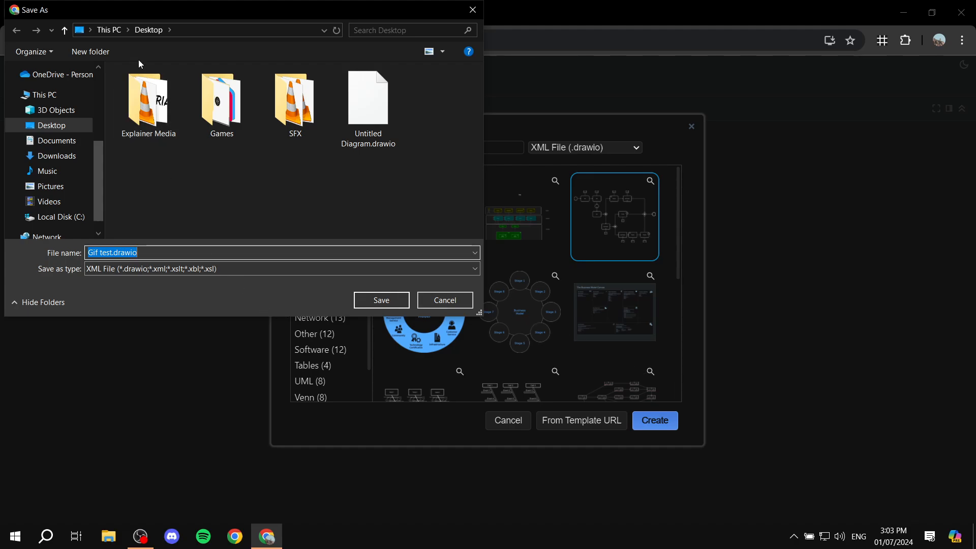
click(388, 300)
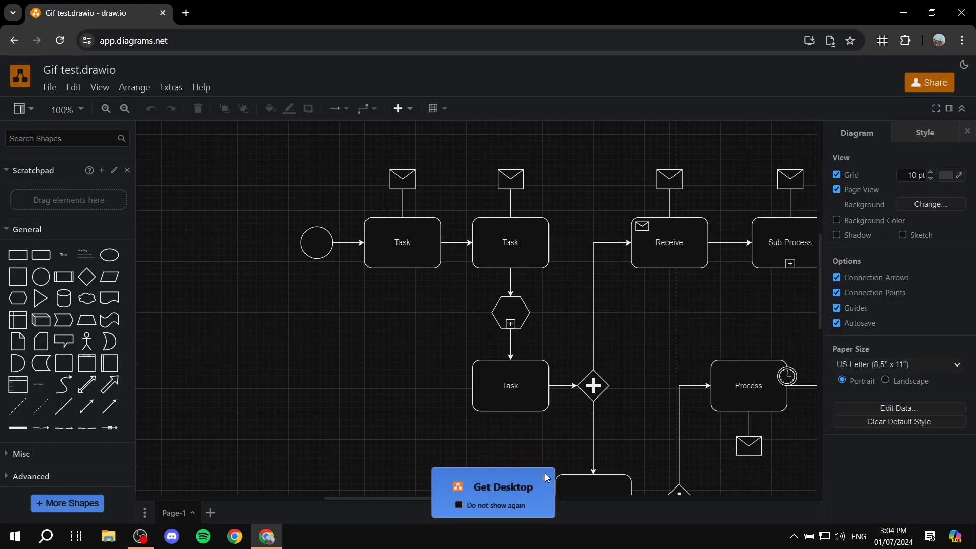
click(546, 480)
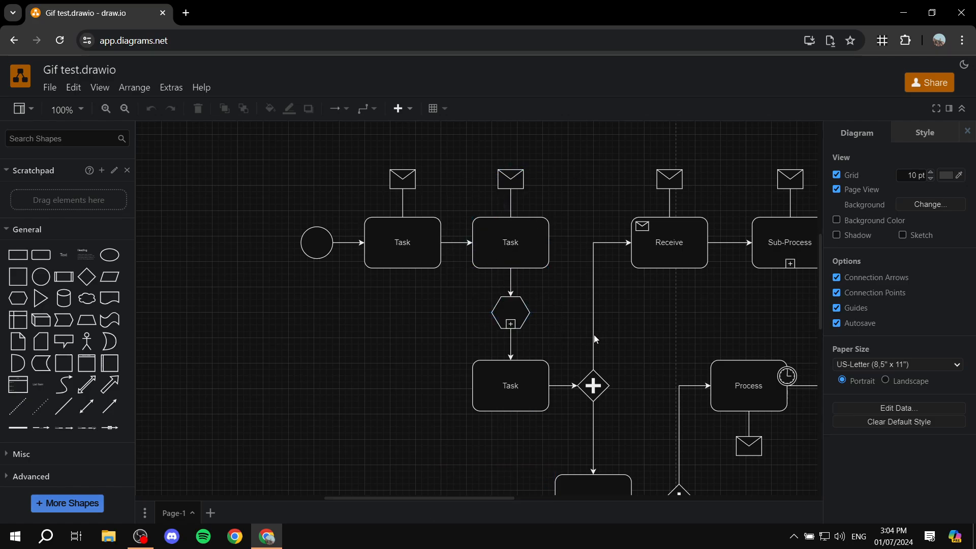
Look over the process diagram and inspect the first Task box and the line linking it to its envelope.
scroll(682, 329, down, 2)
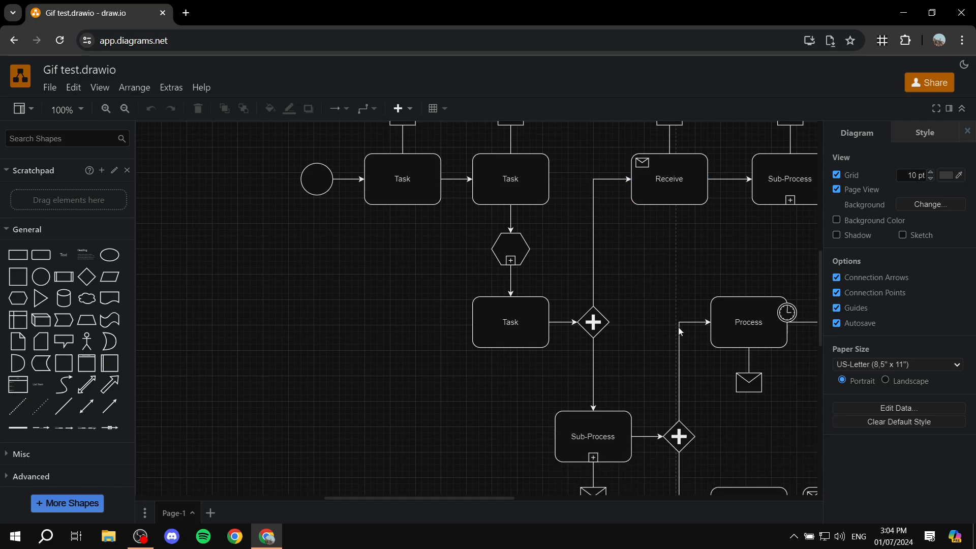
scroll(678, 328, right, 2)
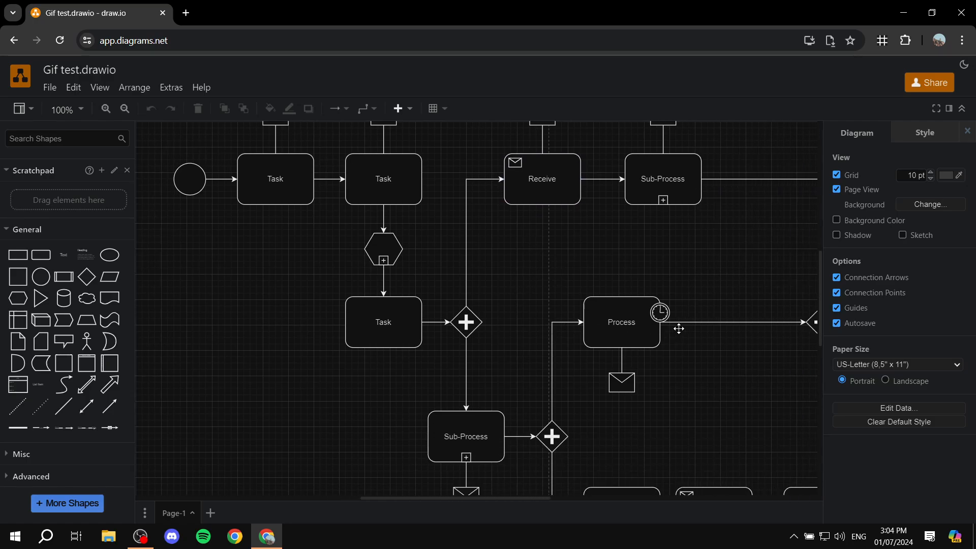
scroll(647, 292, left, 1)
scroll(639, 289, up, 1)
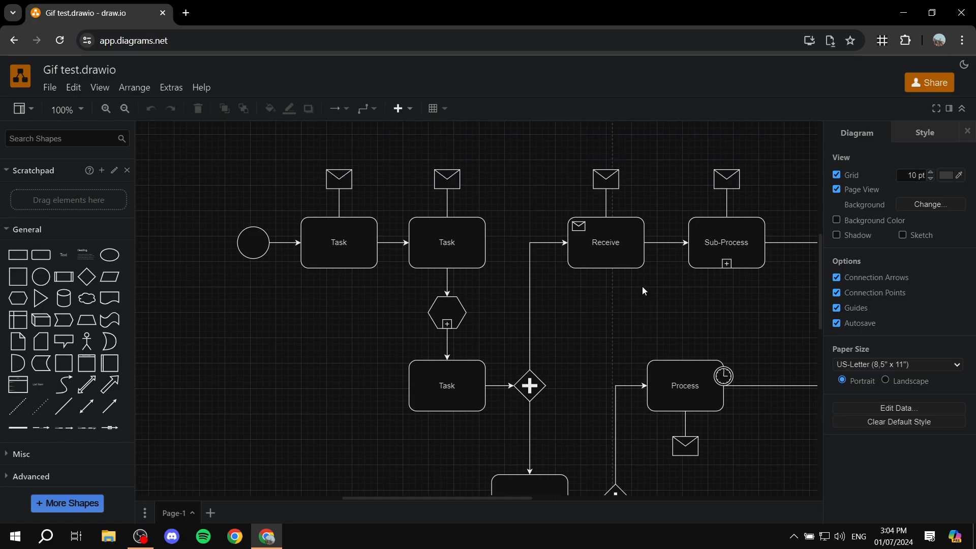
scroll(643, 287, up, 1)
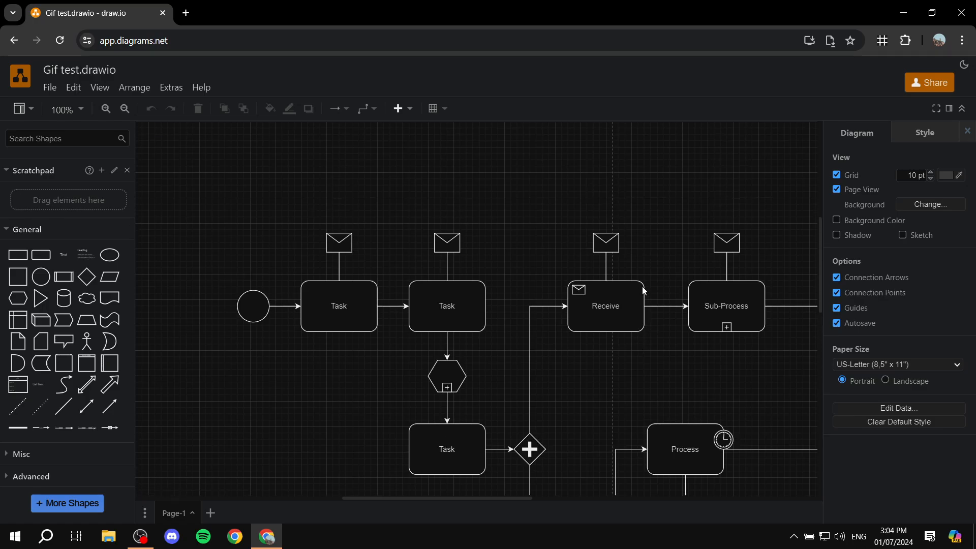
click(335, 269)
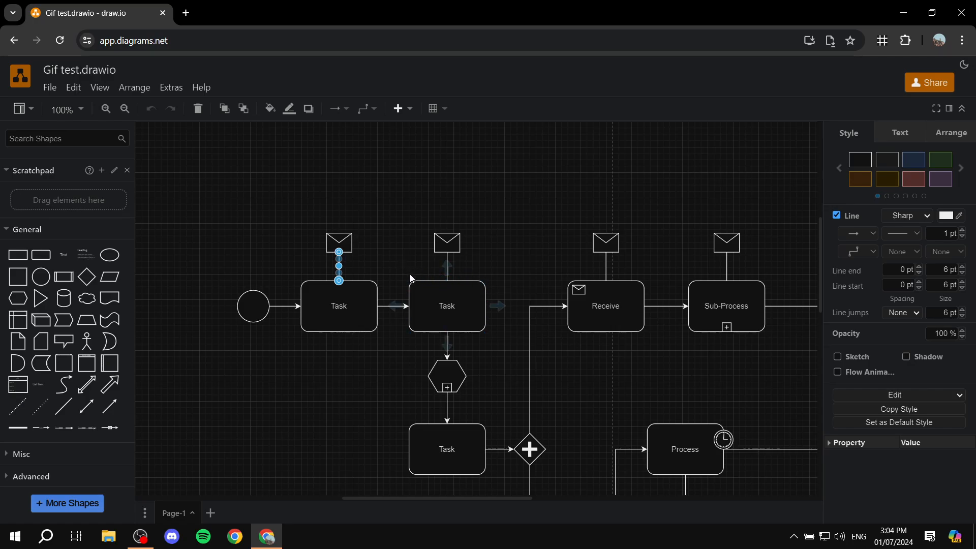
scroll(412, 281, up, 1)
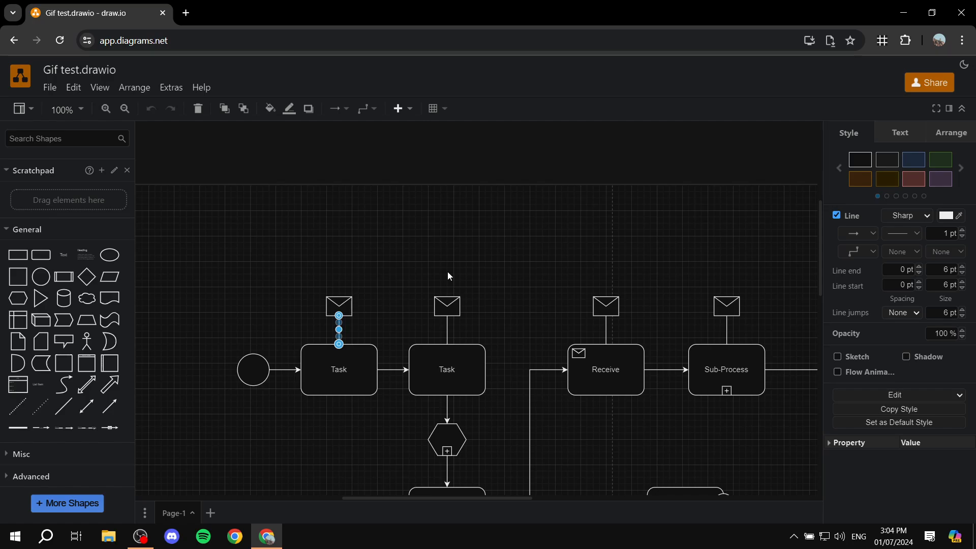
scroll(406, 305, down, 1)
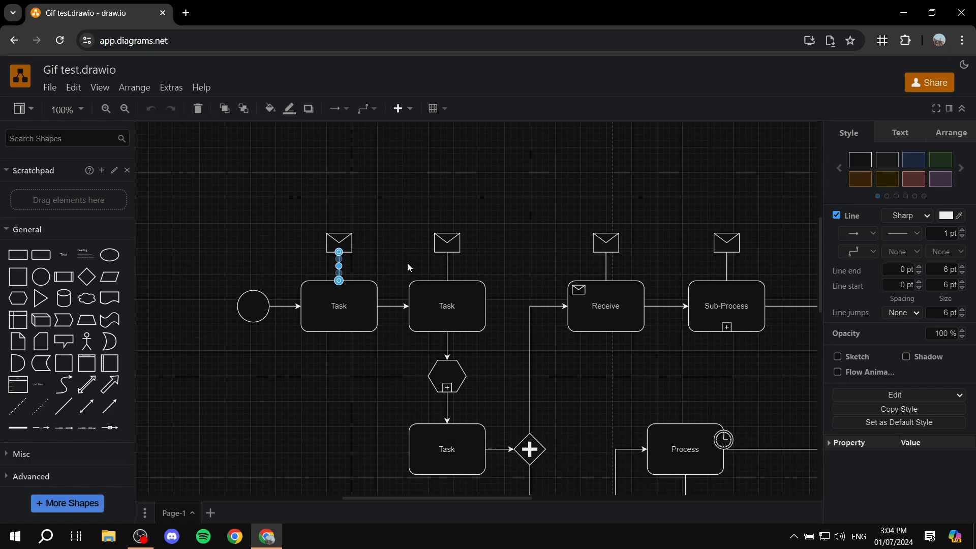
click(408, 259)
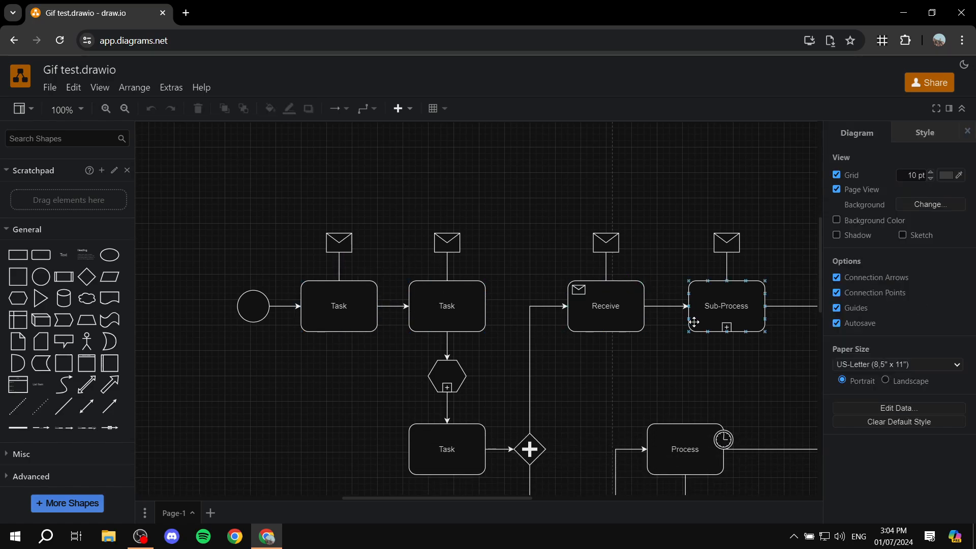
scroll(669, 353, down, 1)
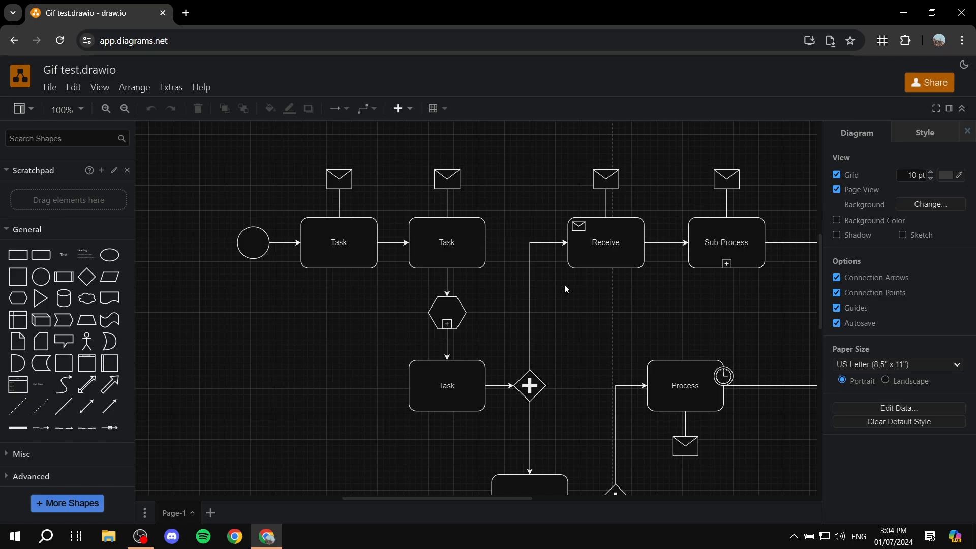
scroll(625, 336, down, 1)
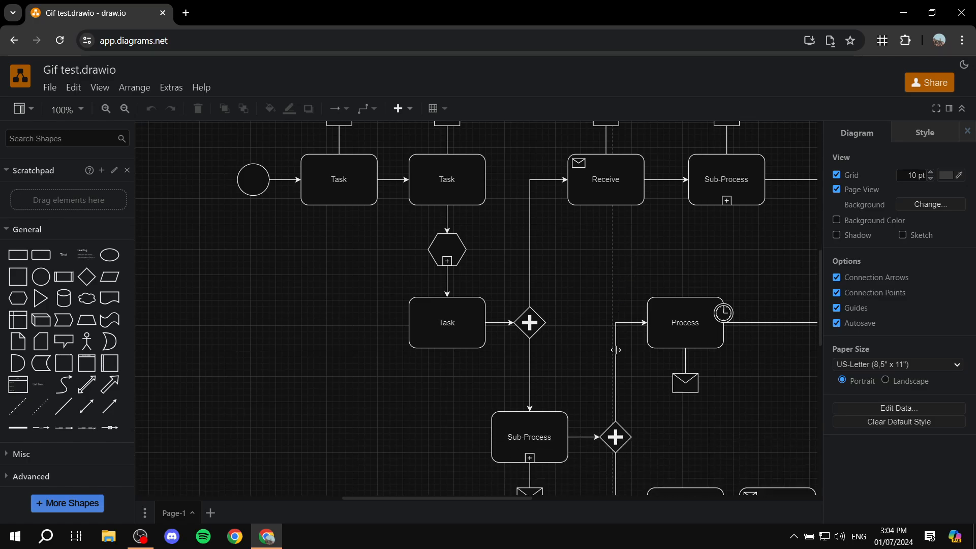
scroll(518, 215, up, 2)
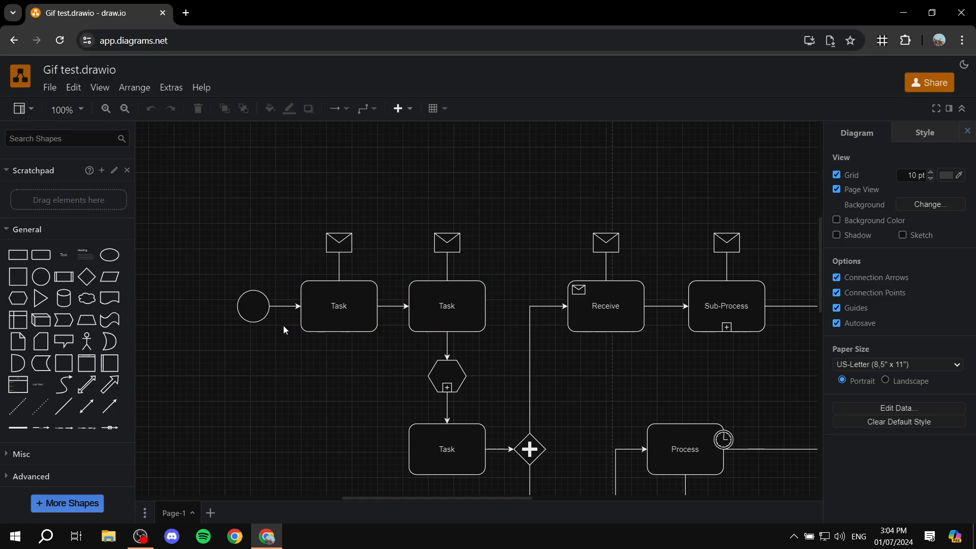
scroll(281, 330, up, 1)
scroll(264, 323, down, 1)
click(346, 313)
click(229, 271)
click(340, 263)
click(388, 258)
Turn on Flow Animation for the connector from the start circle to the first Task box, then deselect it.
click(285, 305)
click(298, 383)
click(283, 306)
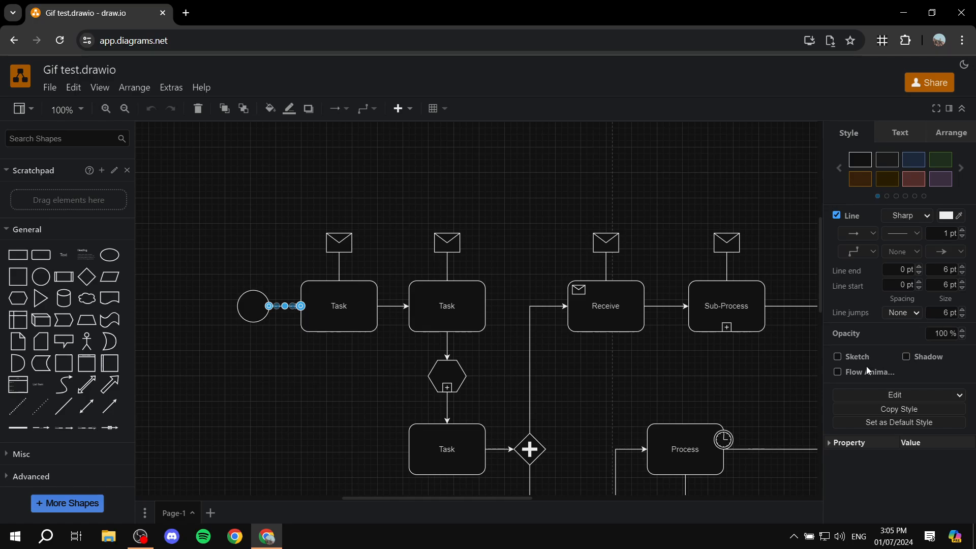
click(838, 373)
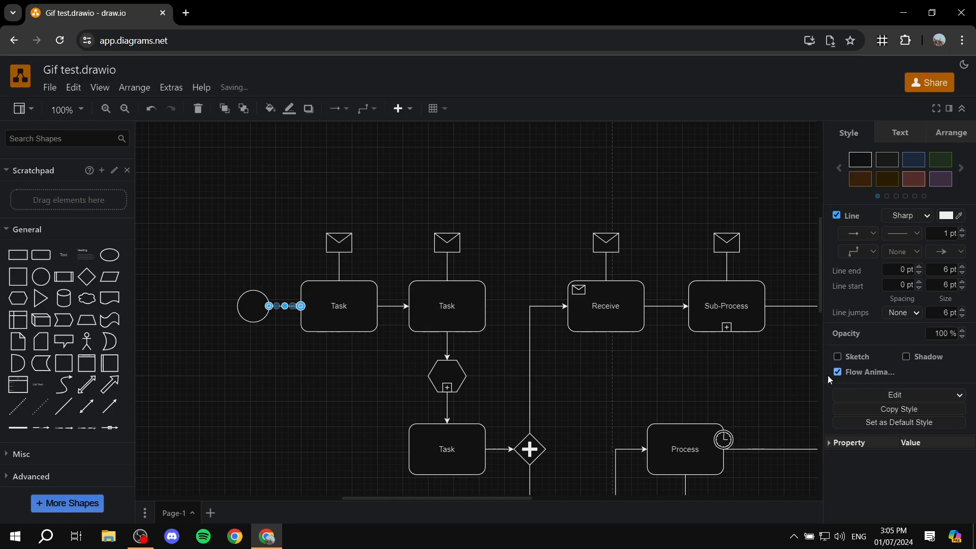
click(284, 390)
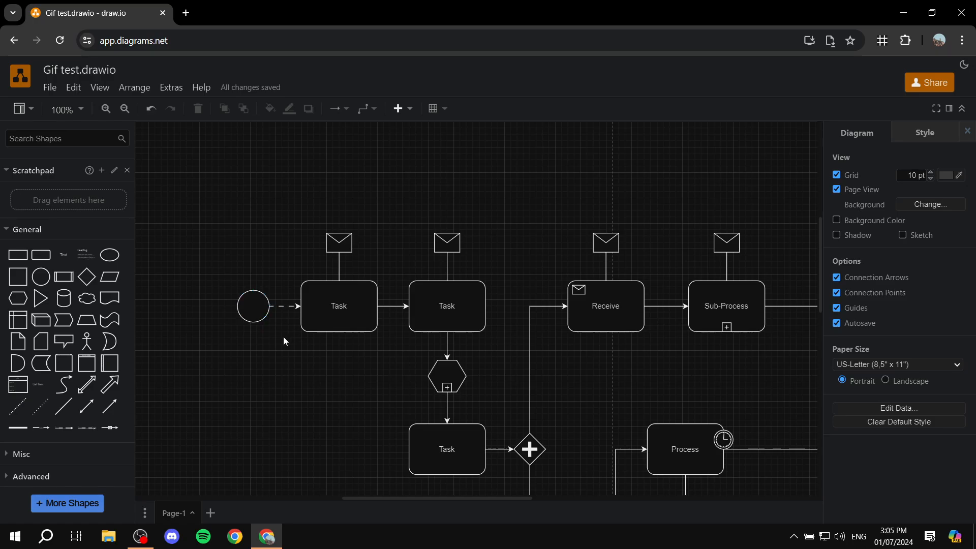
Try the fourth, dashed line pattern on the animated start connector, then return the connector to the solid pattern.
click(285, 306)
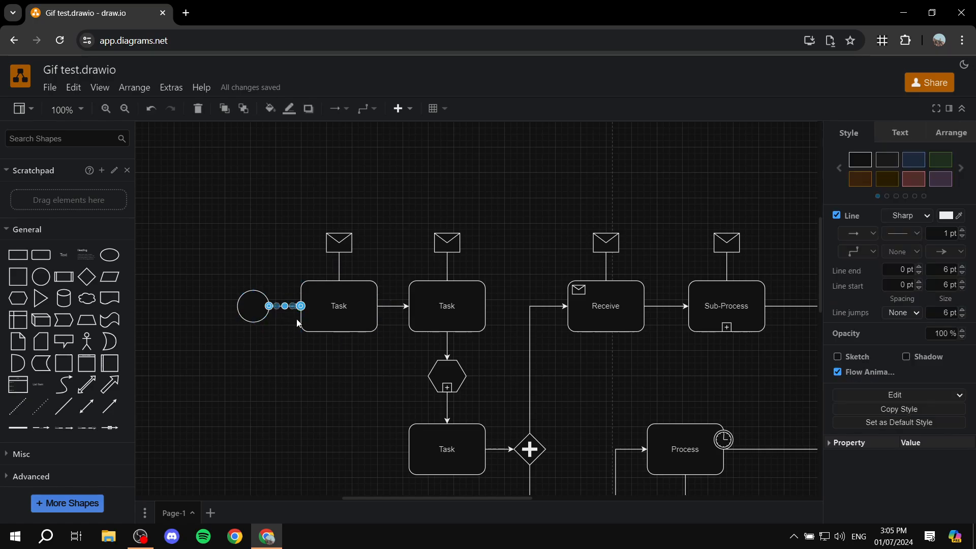
click(910, 233)
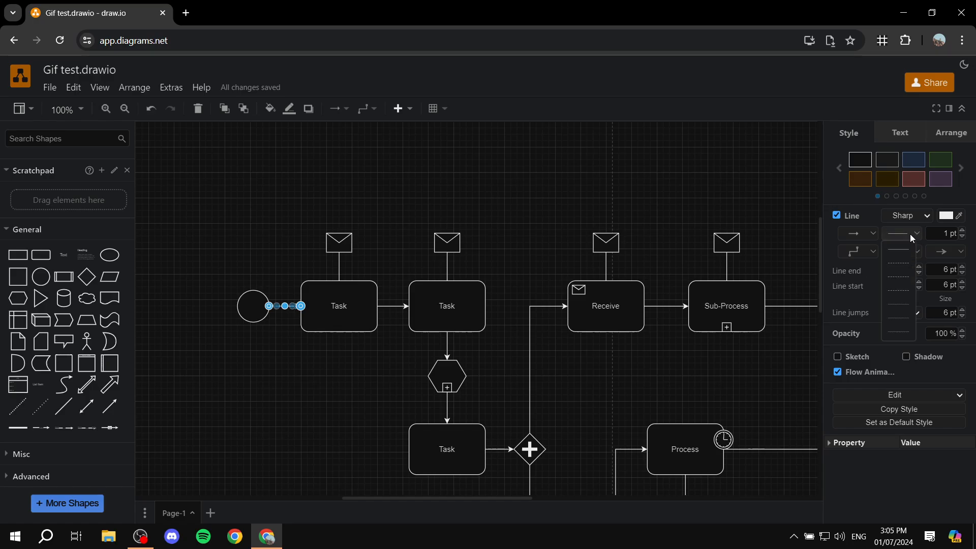
click(898, 290)
click(291, 381)
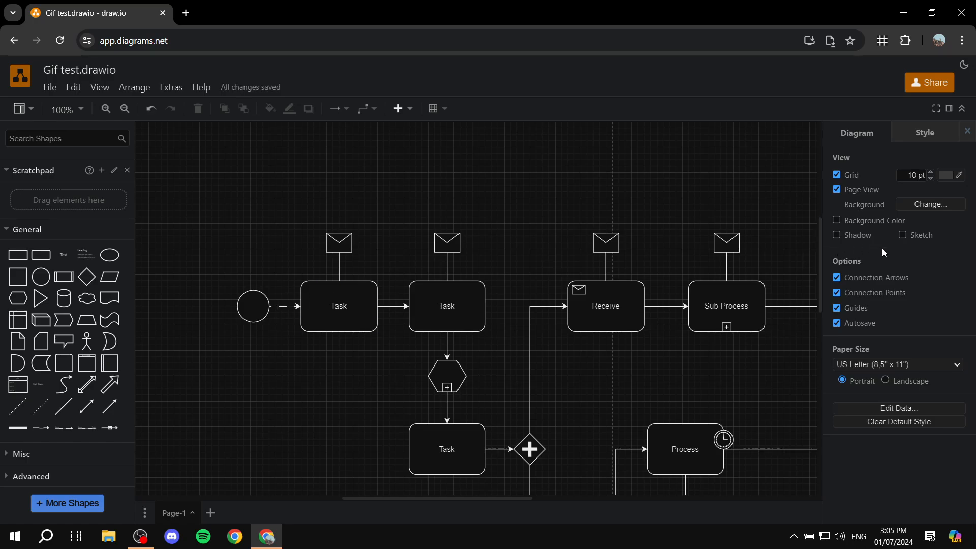
click(285, 306)
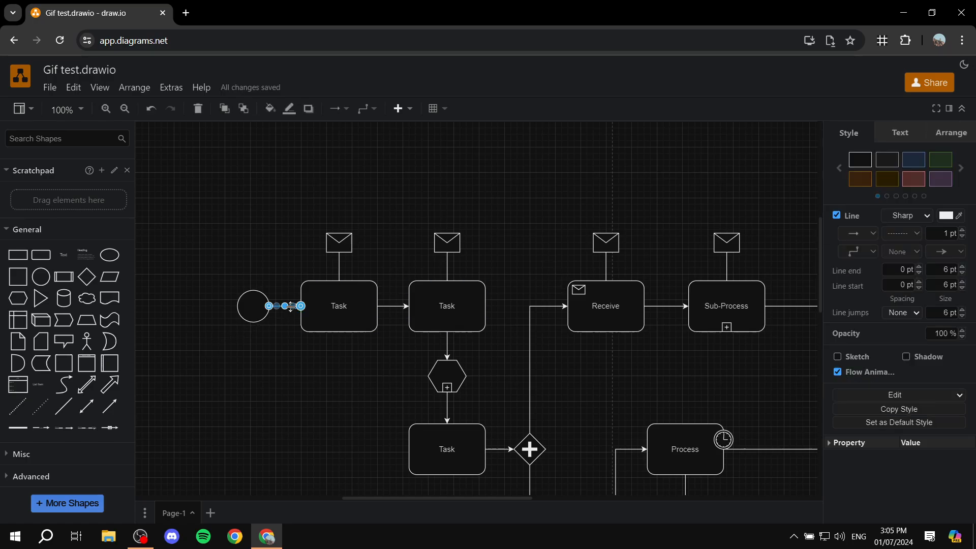
click(912, 237)
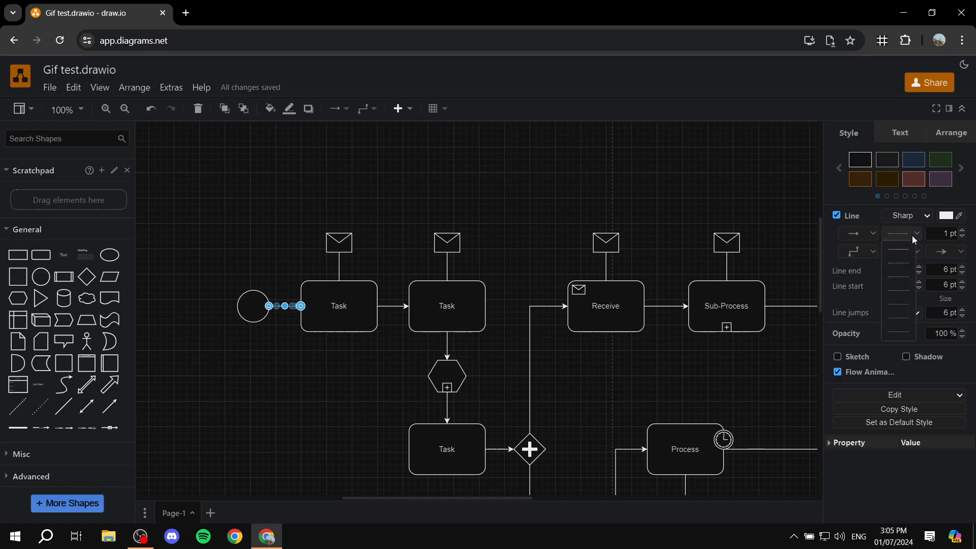
click(911, 266)
click(285, 374)
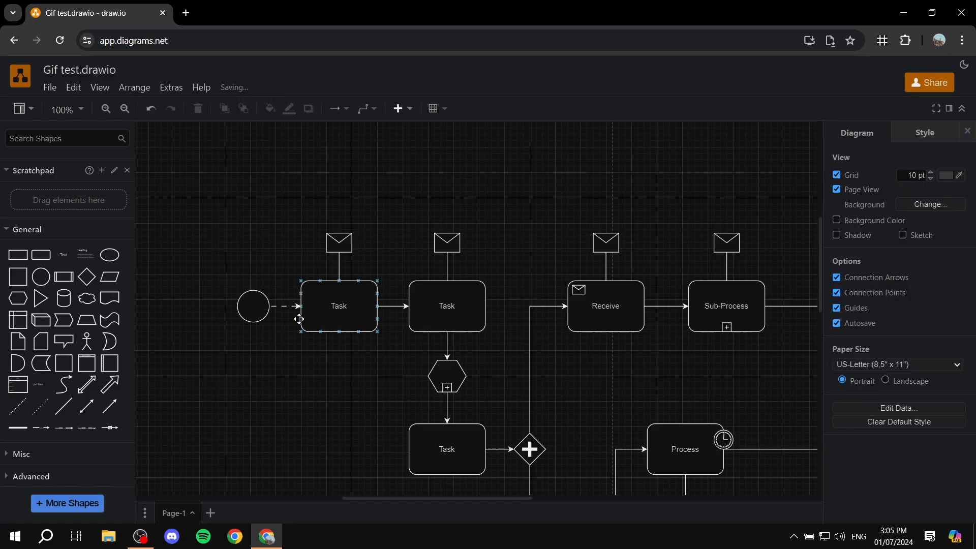
Set the animated start connector's line pattern to the fourth, dashed option and leave the connector selected.
click(288, 306)
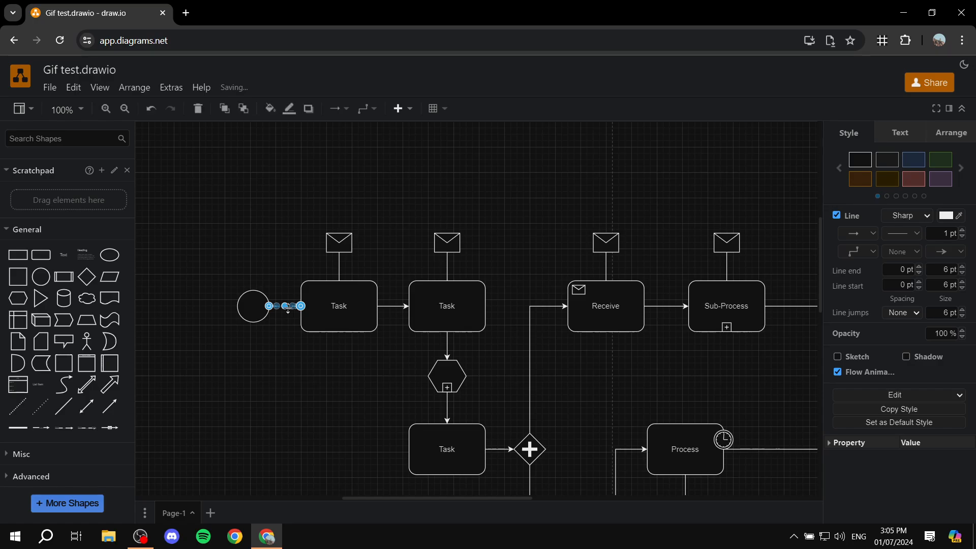
click(907, 232)
click(908, 289)
click(312, 382)
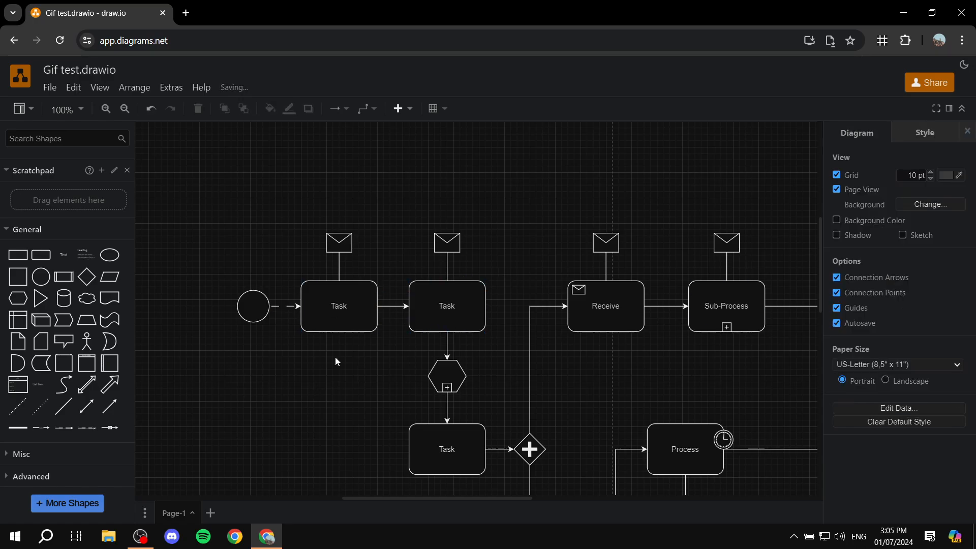
click(285, 306)
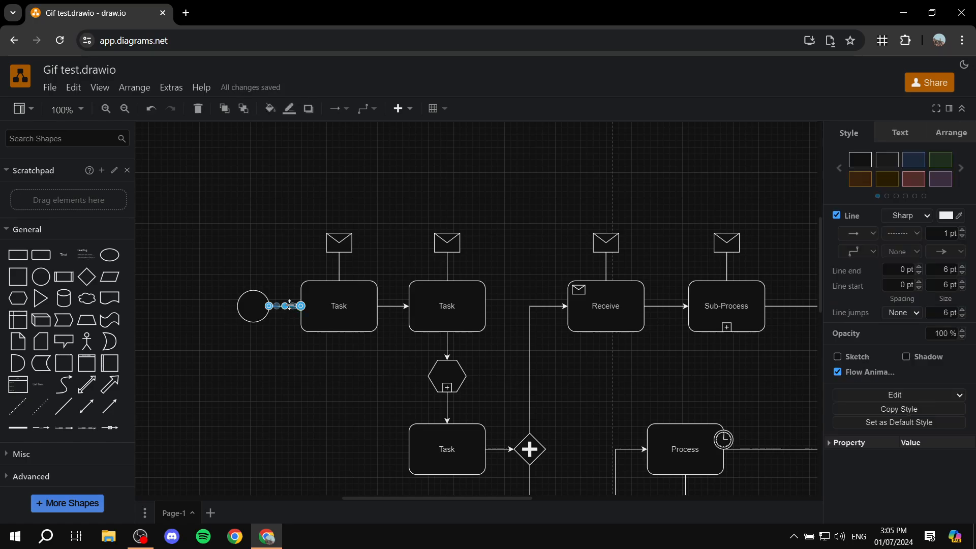
Try a finely dotted line pattern on the animated start connector, then the fourth, dashed pattern.
click(896, 235)
click(911, 311)
click(295, 352)
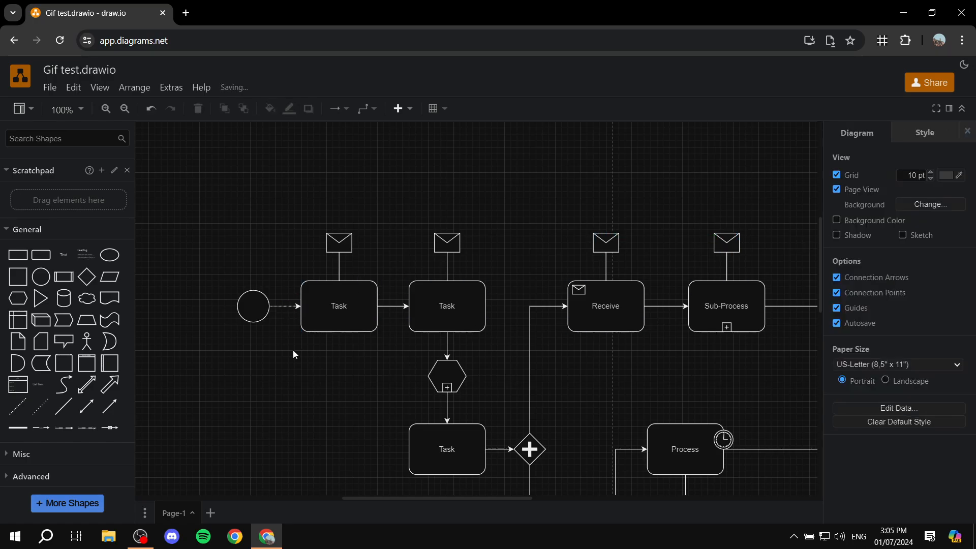
click(292, 307)
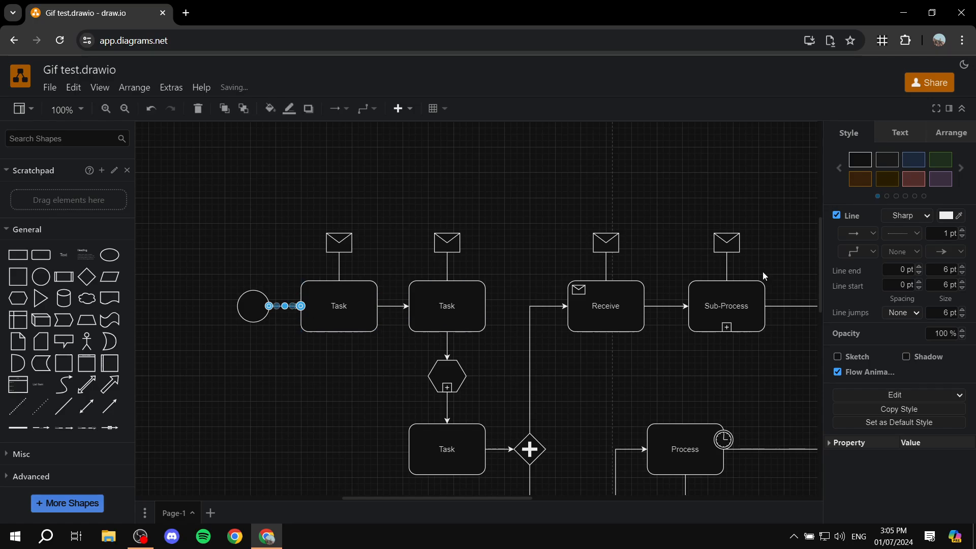
click(903, 235)
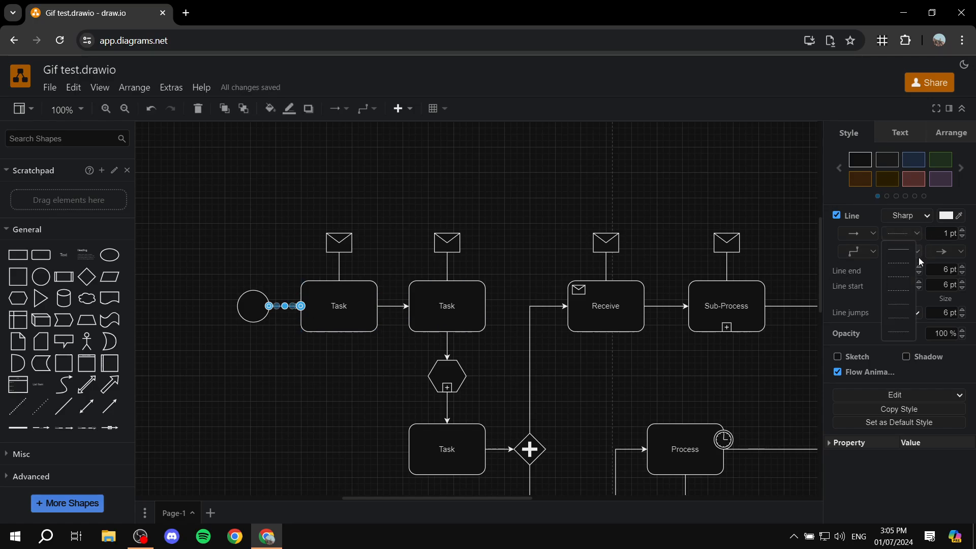
click(909, 290)
click(386, 368)
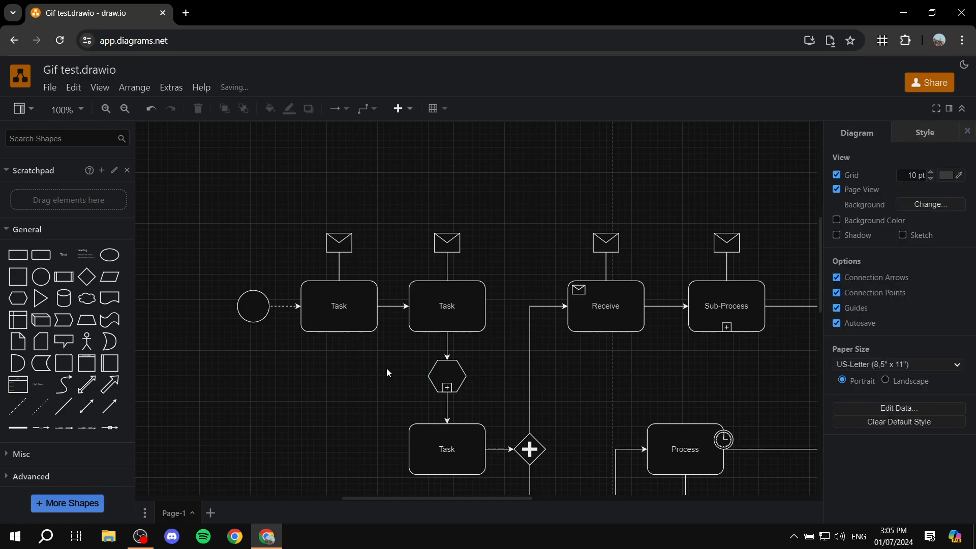
Try the solid line pattern on the animated connector between the start circle and the first Task box.
click(287, 306)
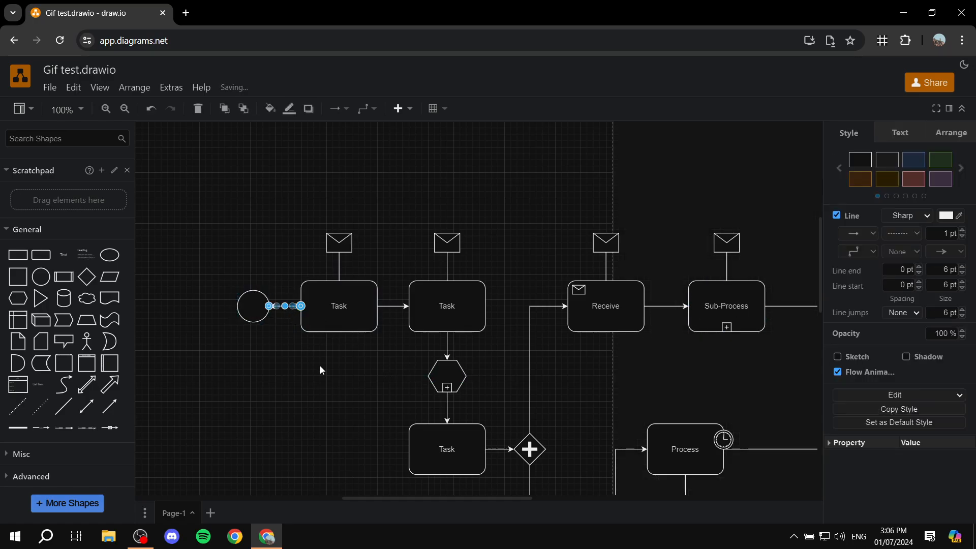
click(910, 233)
click(901, 249)
click(377, 387)
Set the animated start connector's line pattern to the second, dashed option and deselect it.
click(288, 306)
click(898, 234)
click(902, 263)
click(279, 363)
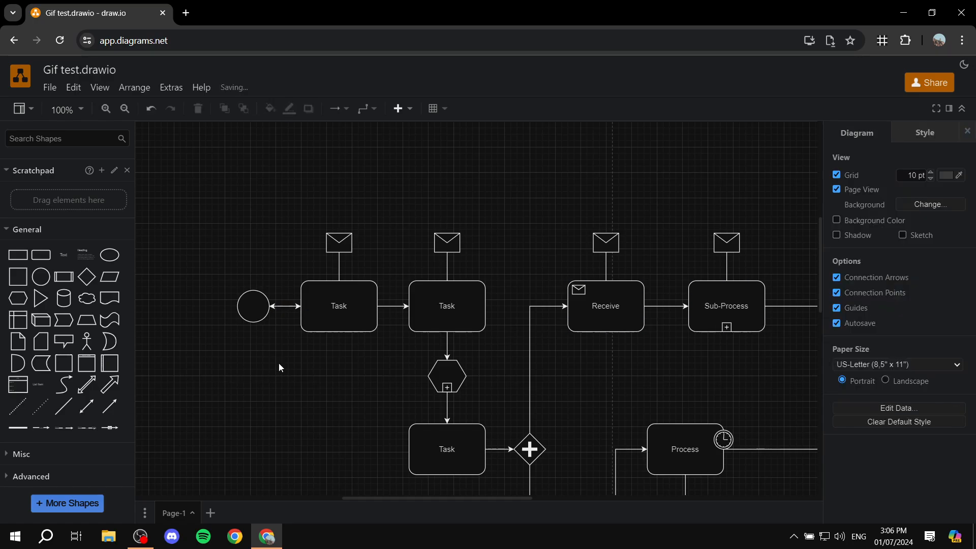
Try an open-circle end marker on the start connector, then return its end marker to the first, filled arrow.
click(274, 307)
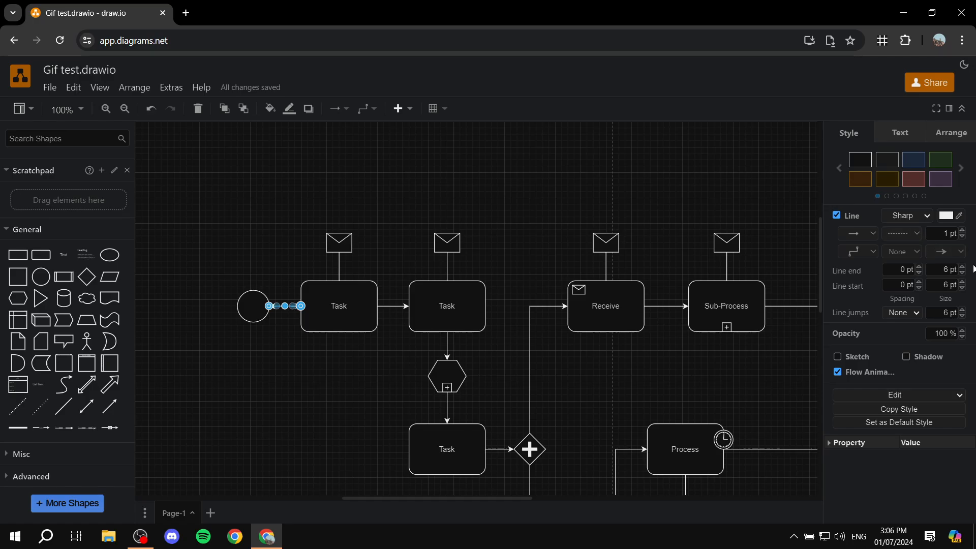
click(960, 252)
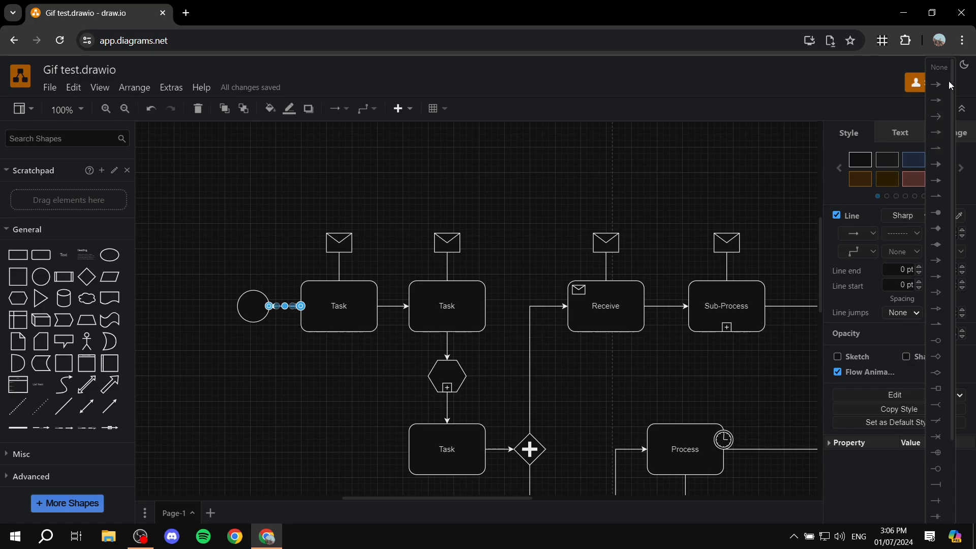
click(936, 340)
click(274, 368)
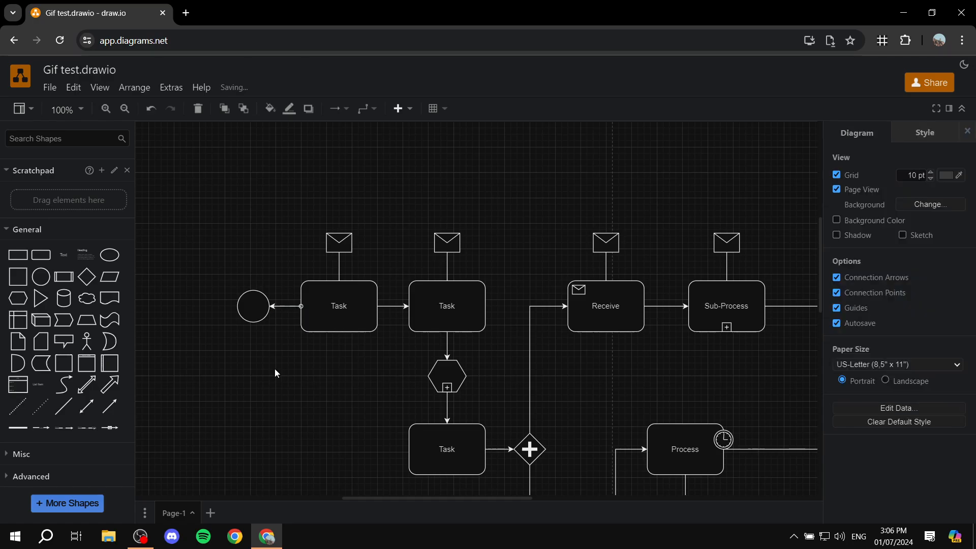
click(291, 305)
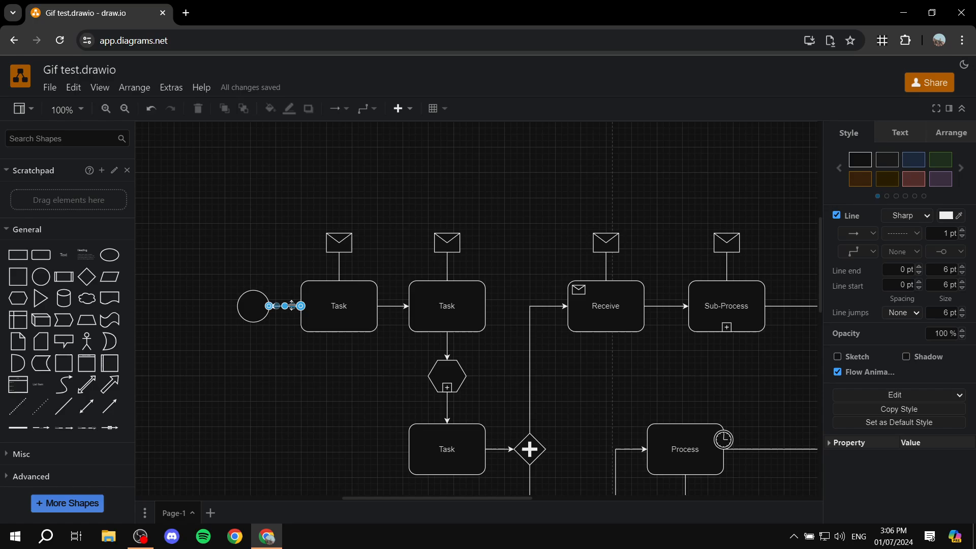
click(966, 252)
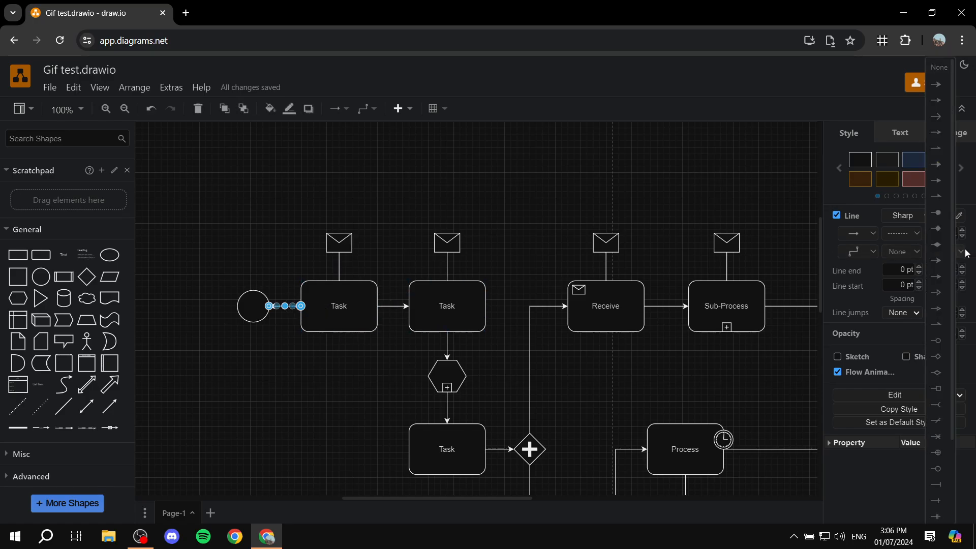
click(939, 86)
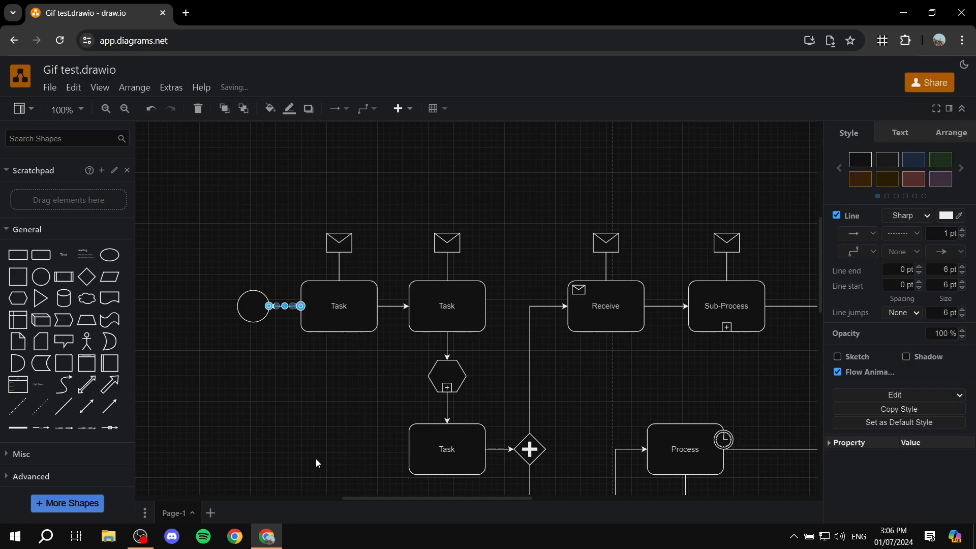
click(303, 401)
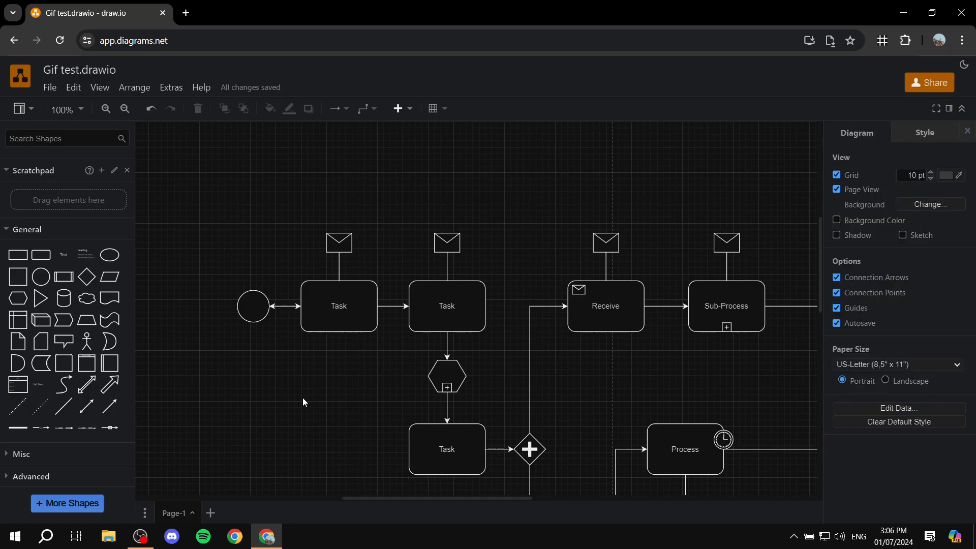
Inspect the style settings of the start connector and of the line linking the first Task box to its envelope.
click(271, 306)
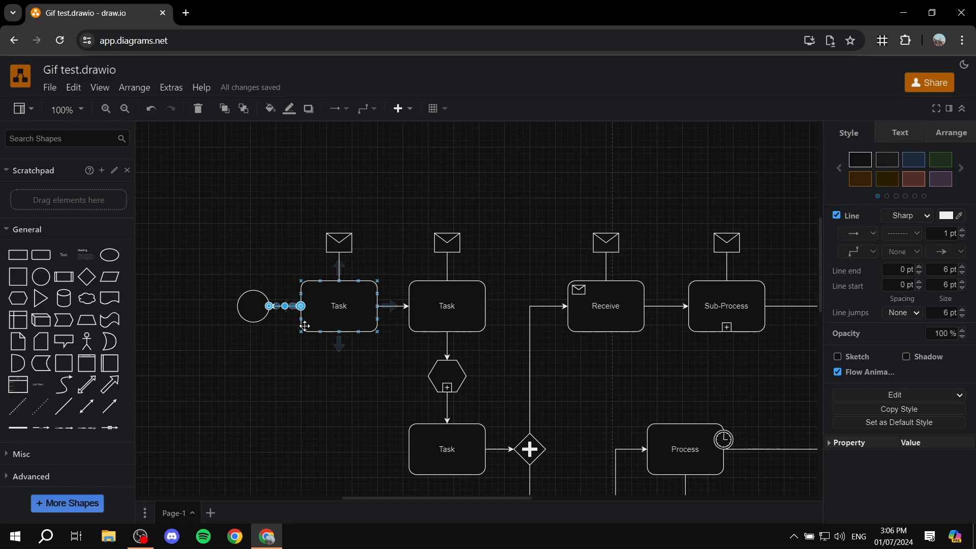
click(317, 389)
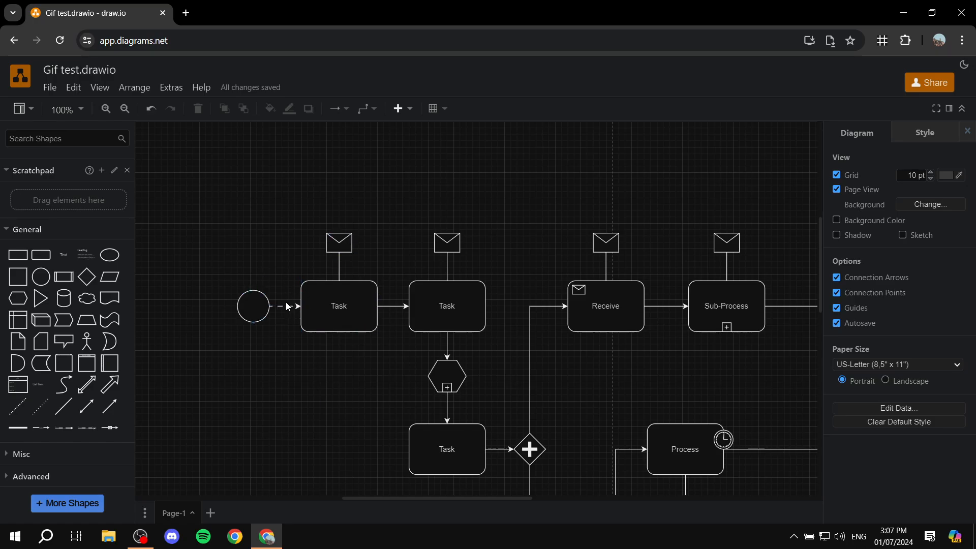
scroll(399, 312, down, 1)
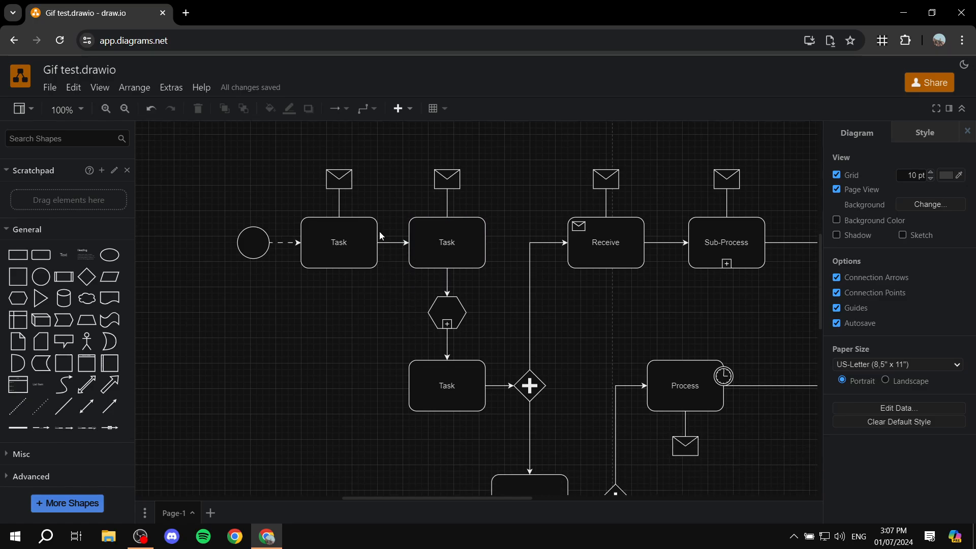
click(339, 197)
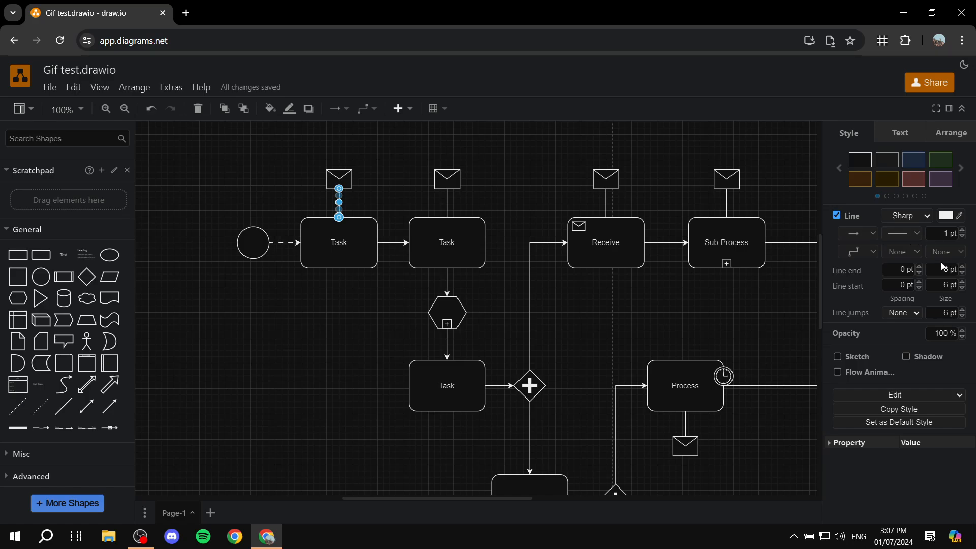
click(400, 191)
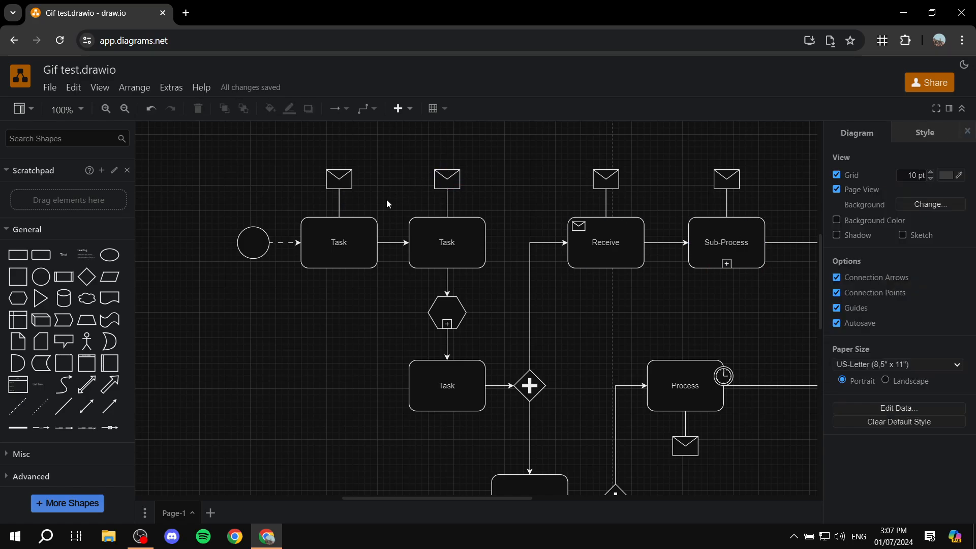
Turn on Flow Animation for the line linking the first Task box to its envelope, then check its setting and deselect it.
click(343, 202)
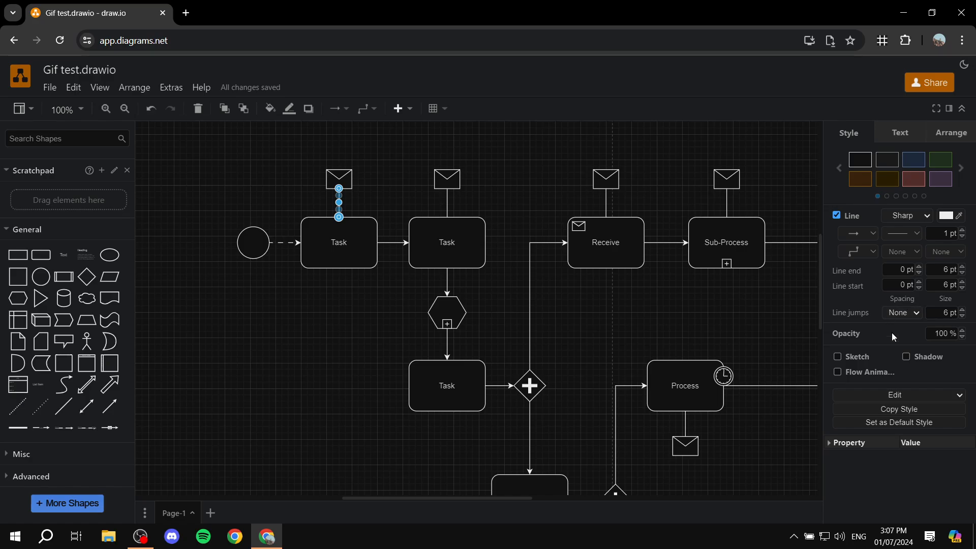
click(838, 372)
click(259, 342)
mouse_move(339, 234)
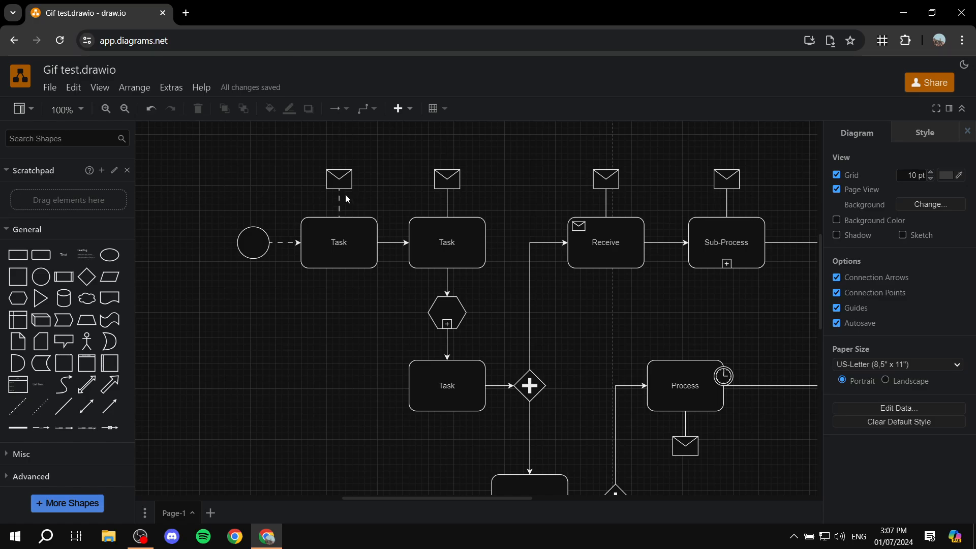
click(339, 196)
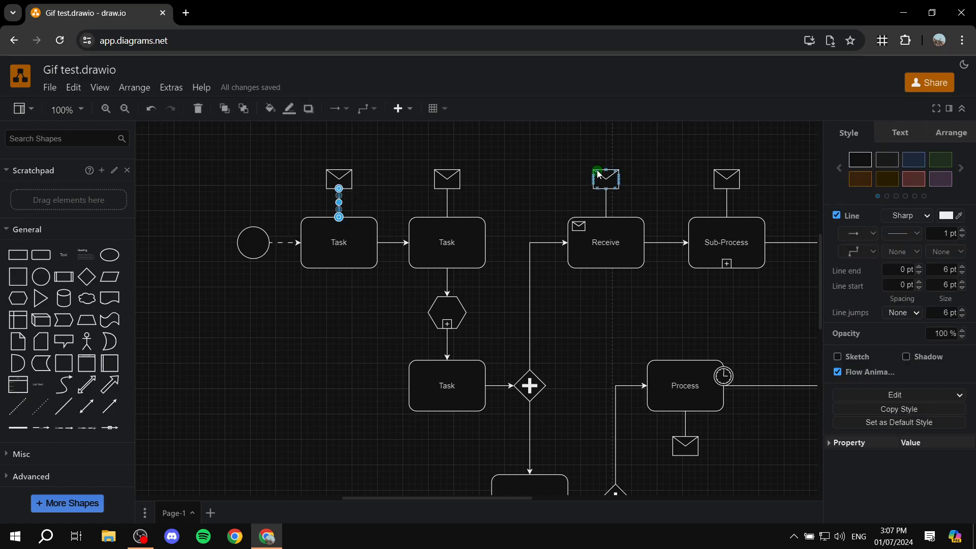
click(397, 162)
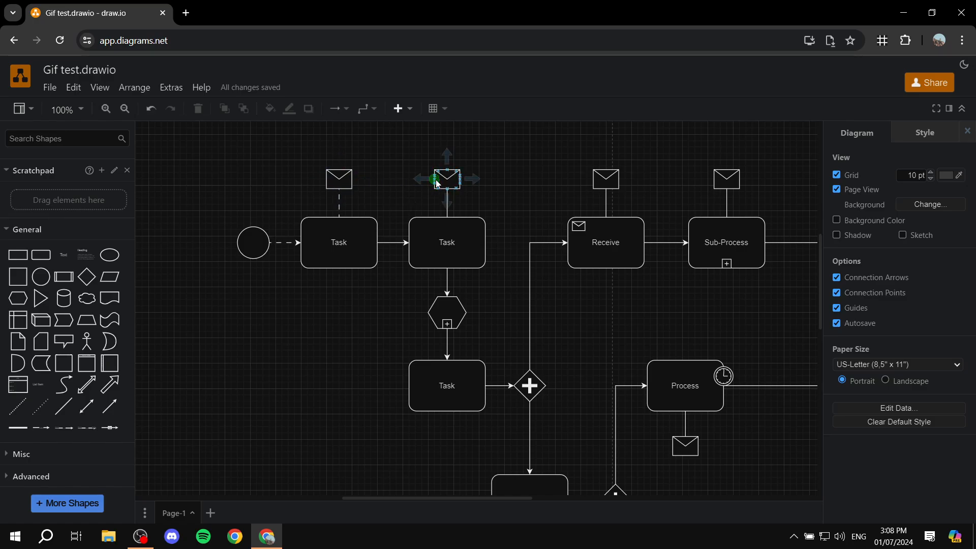
Draw an arrow connector from the second Task's envelope to the first Task's envelope, then delete that connector.
drag(435, 179, 352, 179)
click(392, 205)
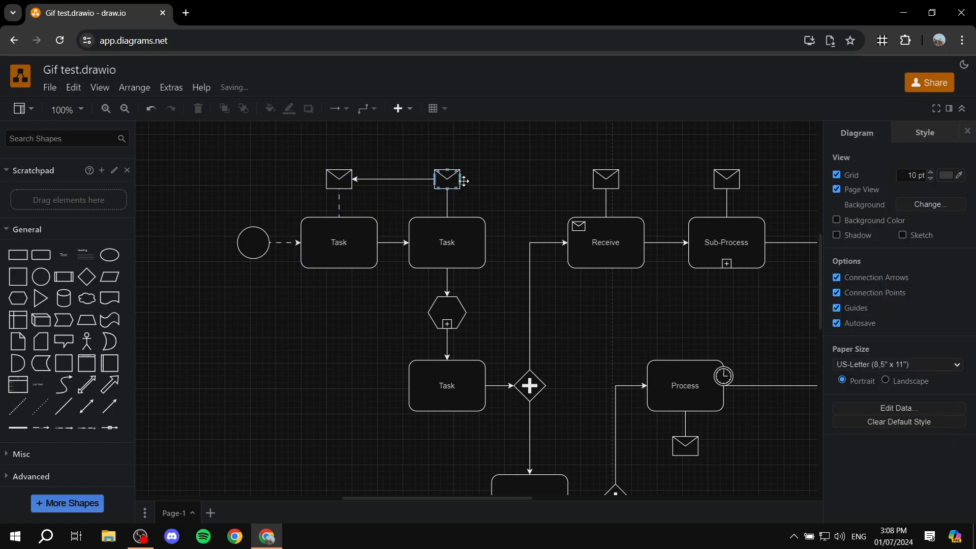
click(391, 179)
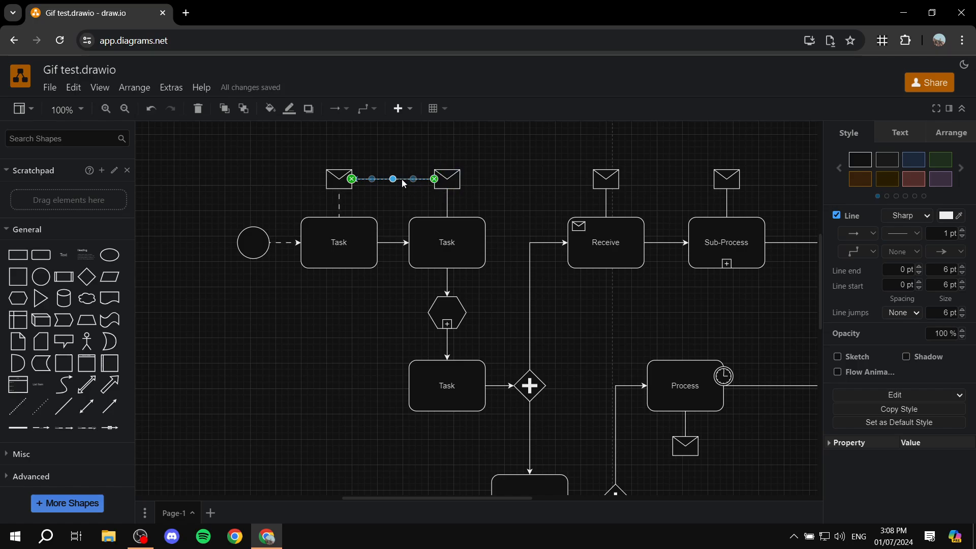
key(Delete)
Insert a plain line without arrowheads and attach its ends to the envelopes above the first and second Task boxes.
mouse_move(71, 409)
mouse_down()
mouse_move(258, 288)
mouse_move(401, 166)
mouse_move(387, 164)
mouse_move(435, 179)
mouse_up()
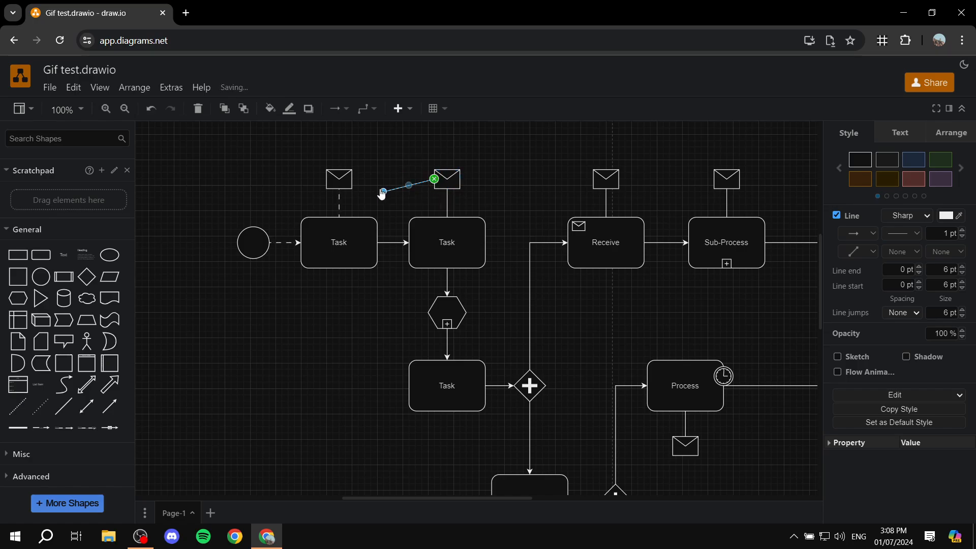
drag(355, 182, 353, 180)
click(401, 194)
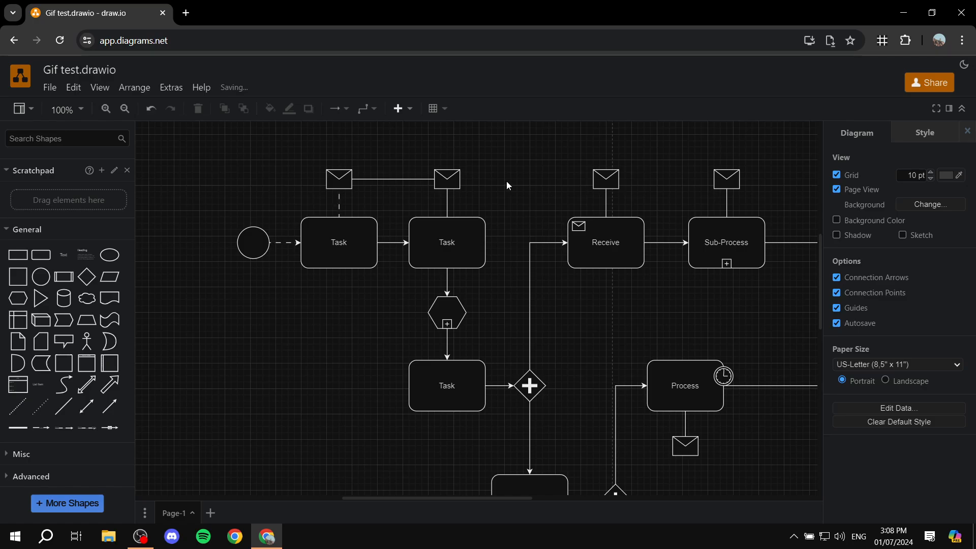
Turn on Flow Animation for the plain line joining the two envelopes.
click(412, 179)
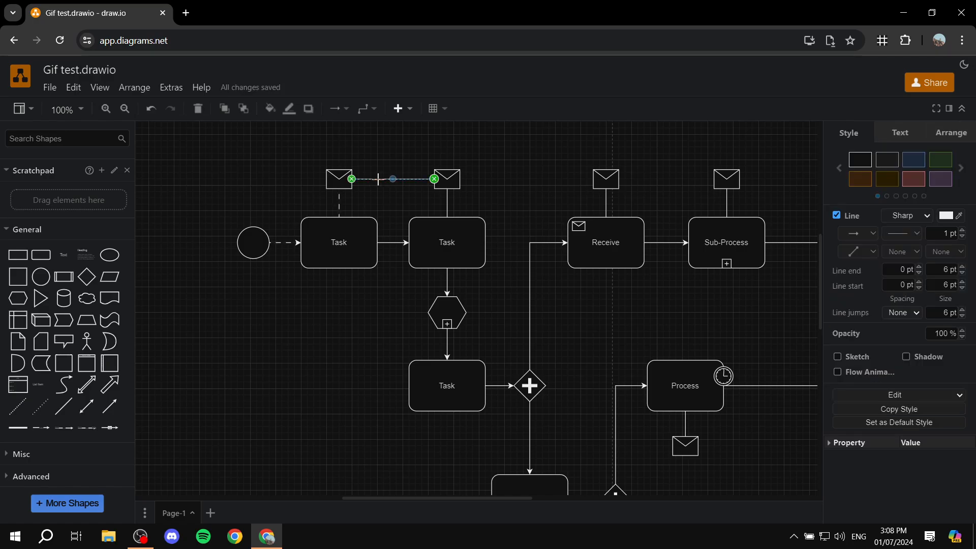
click(838, 372)
click(556, 129)
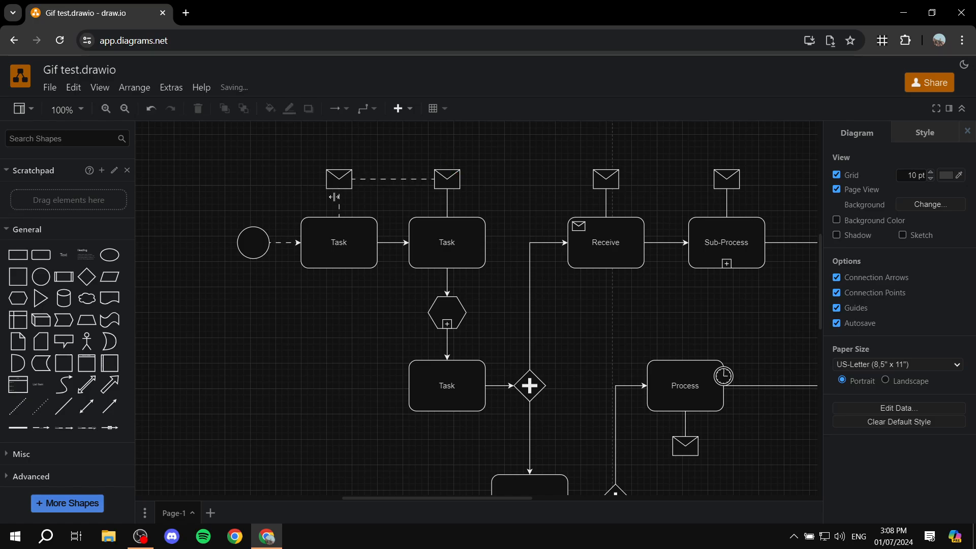
click(409, 184)
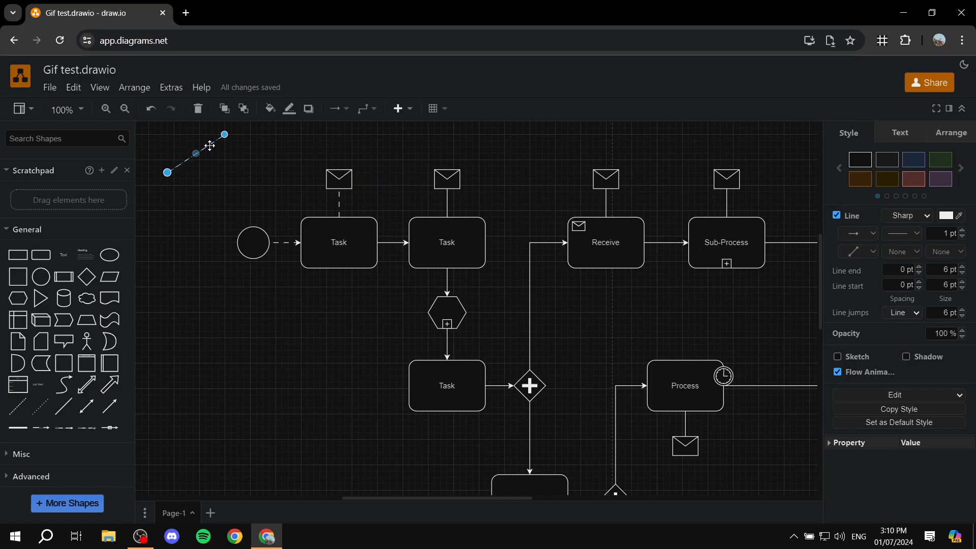
Reposition the free animated line's end above the start circle so the line runs nearly horizontally, and leave it selected.
drag(214, 145, 262, 179)
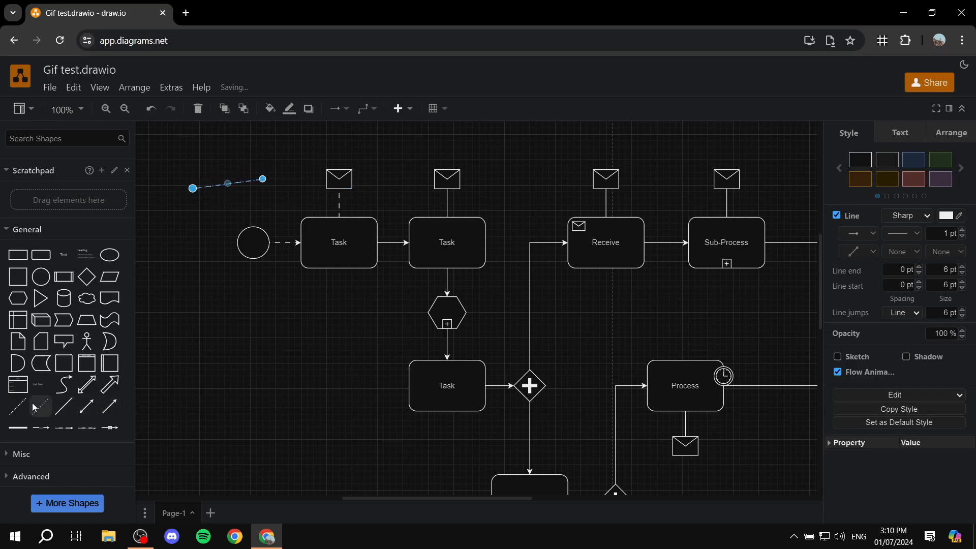
click(240, 200)
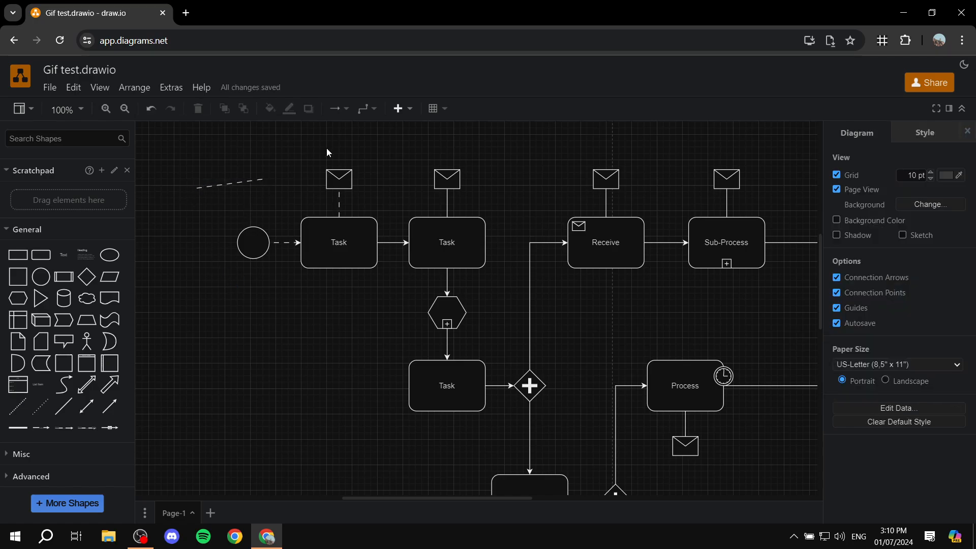
click(257, 180)
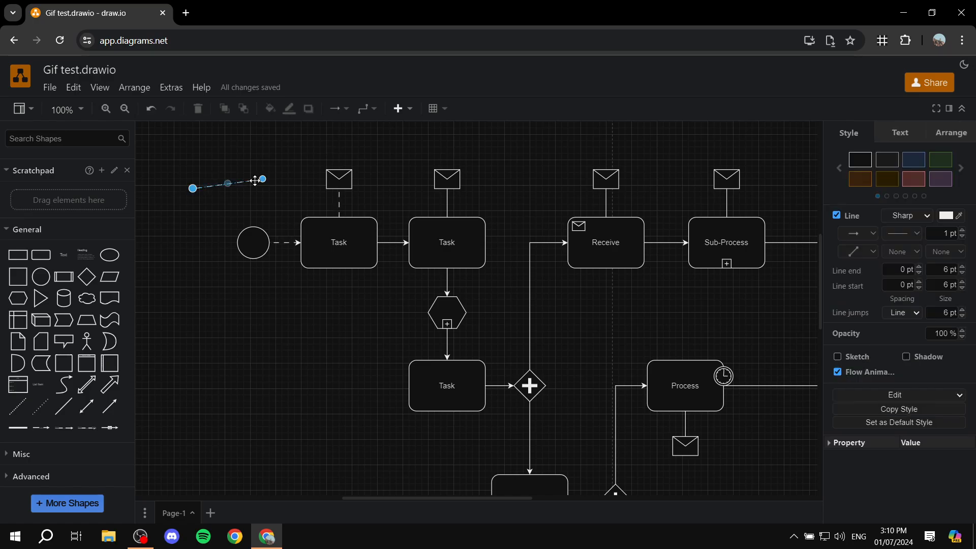
drag(263, 188, 263, 189)
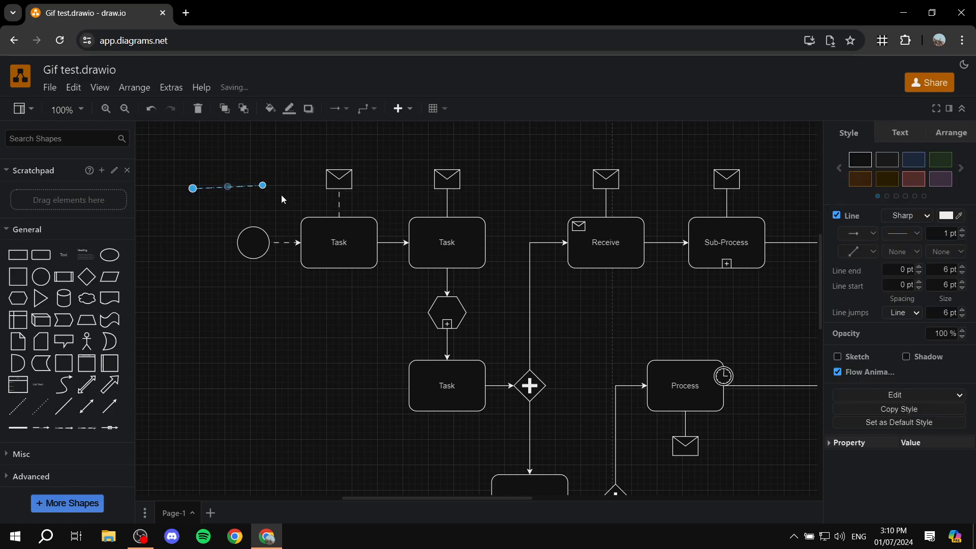
click(282, 195)
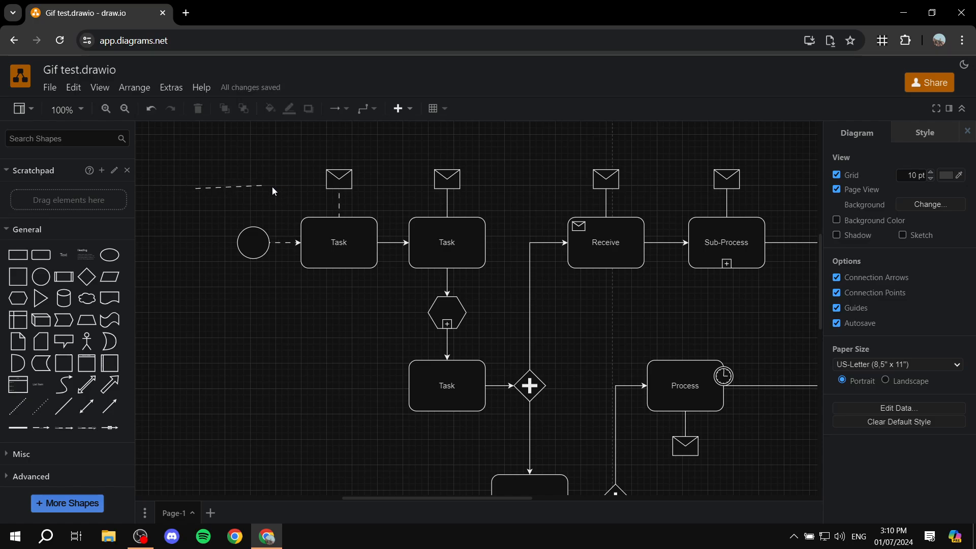
click(244, 181)
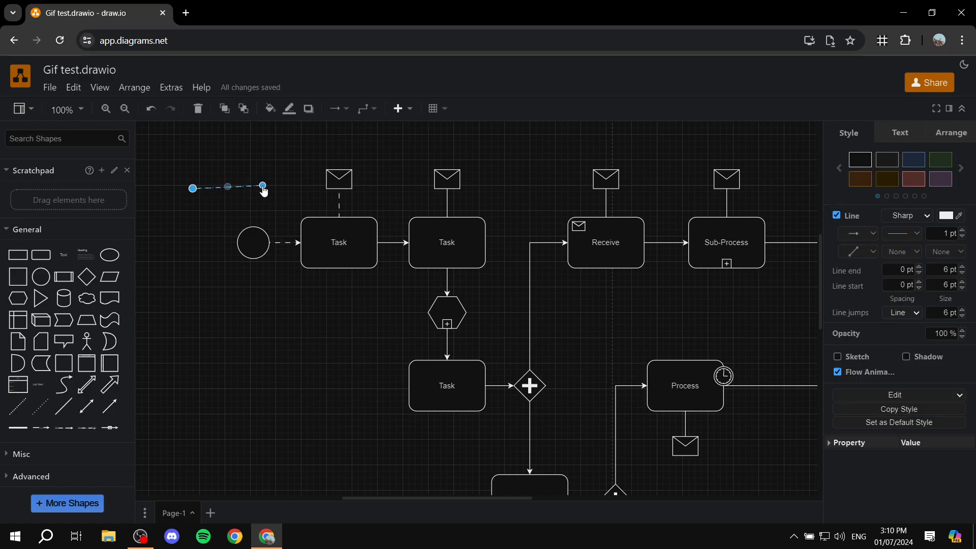
Attach the two ends of the free animated line to the envelopes above the first and second Task boxes.
drag(264, 187, 186, 142)
drag(193, 189, 434, 180)
click(260, 166)
click(249, 141)
drag(333, 173, 354, 183)
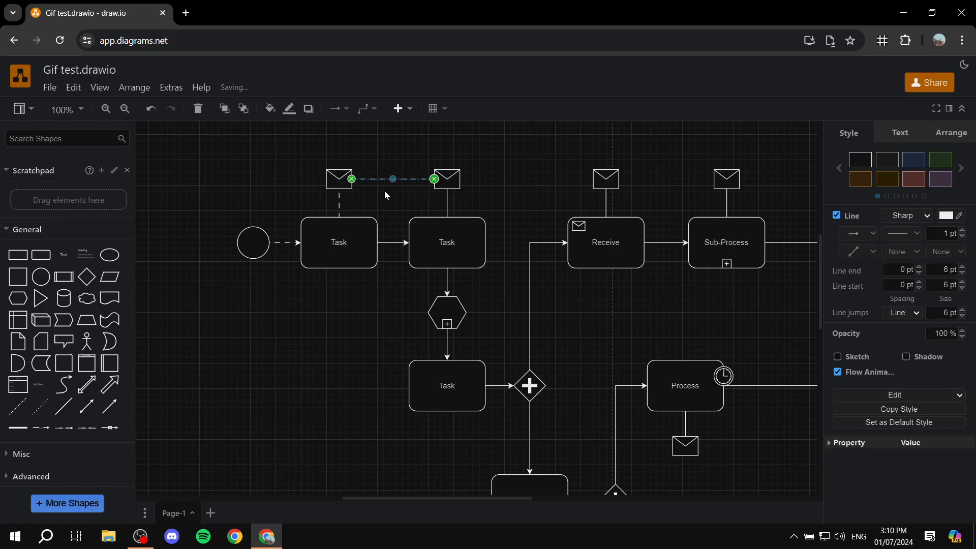
click(390, 146)
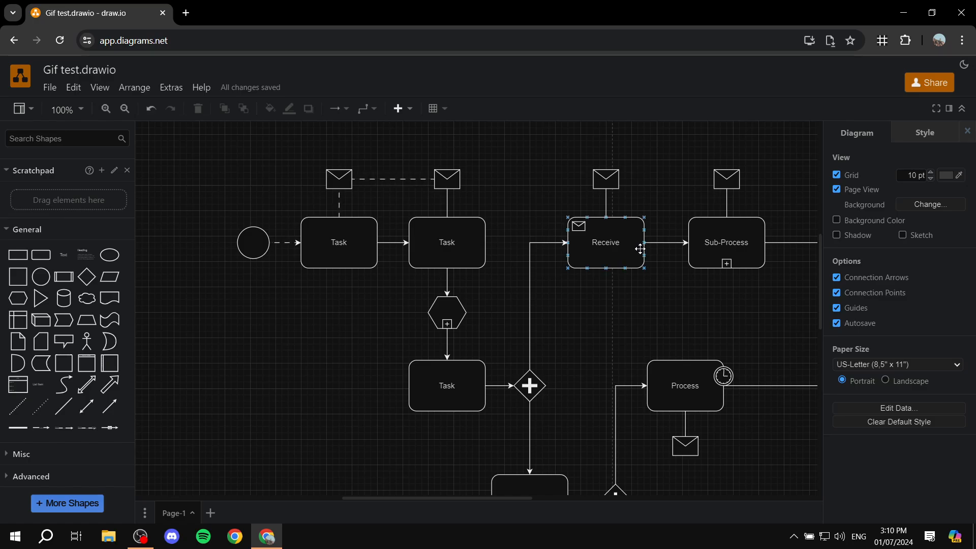
Turn on Flow Animation for the elbow connector running from the plus gateway beside the lower Task to the Receive box.
scroll(582, 250, down, 1)
click(529, 237)
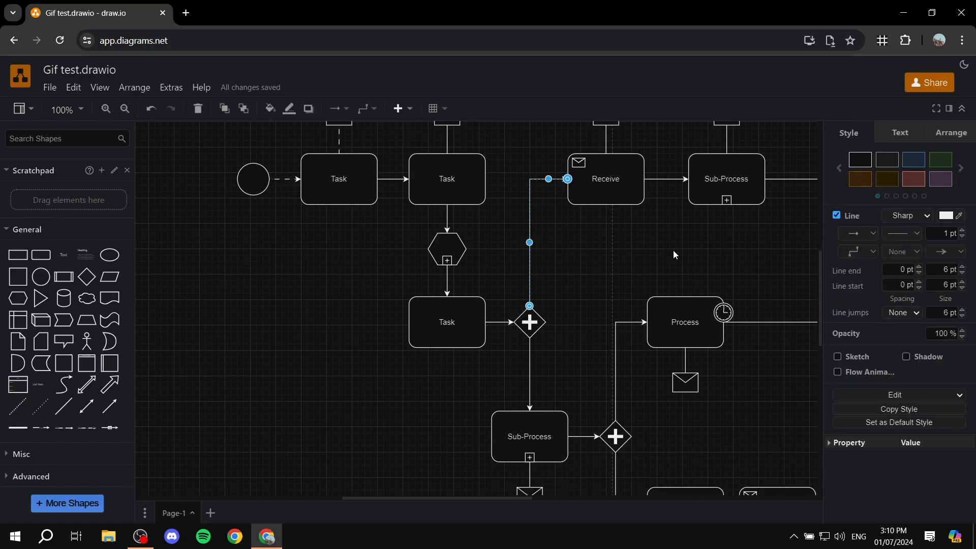
click(837, 372)
click(733, 220)
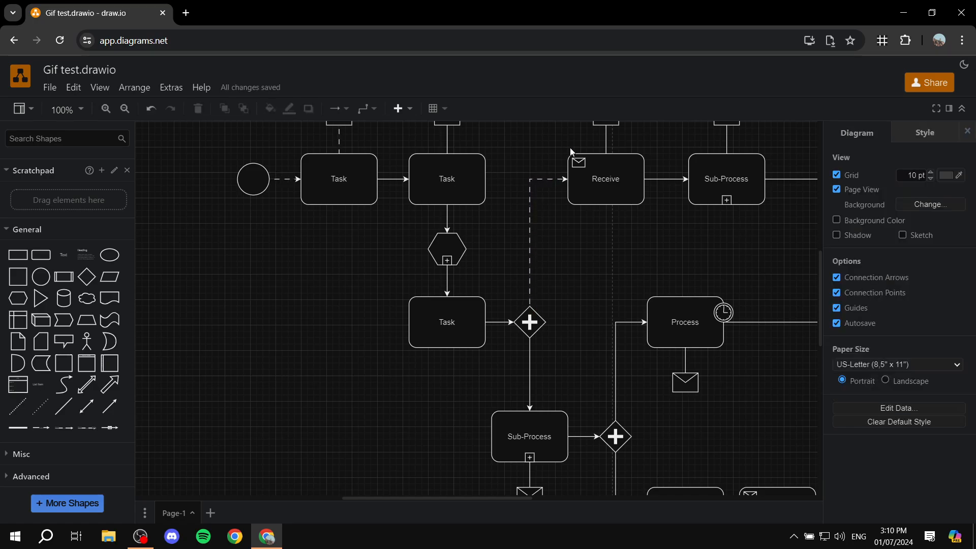
Examine the animated connectors around the Task and Receive boxes and the connector below the first plus gateway.
scroll(535, 232, up, 2)
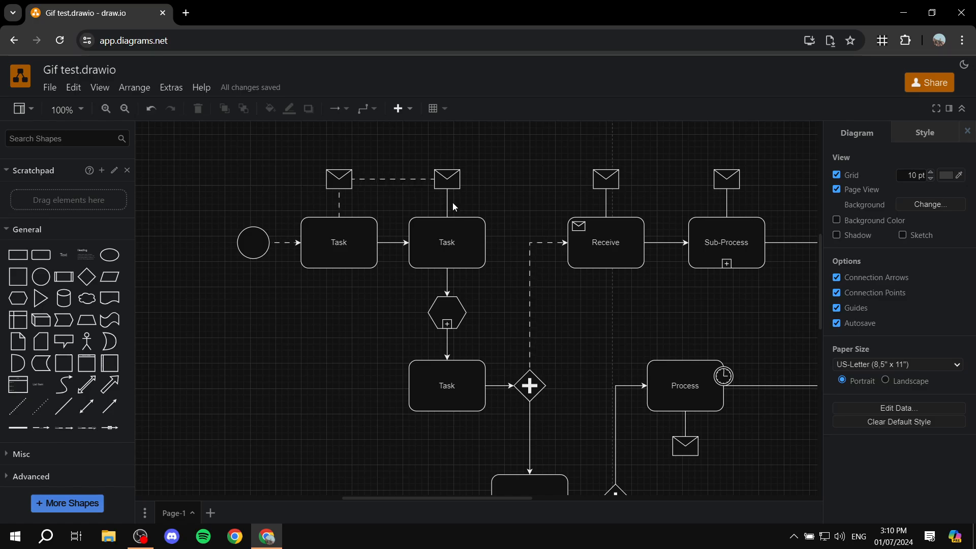
scroll(568, 325, down, 2)
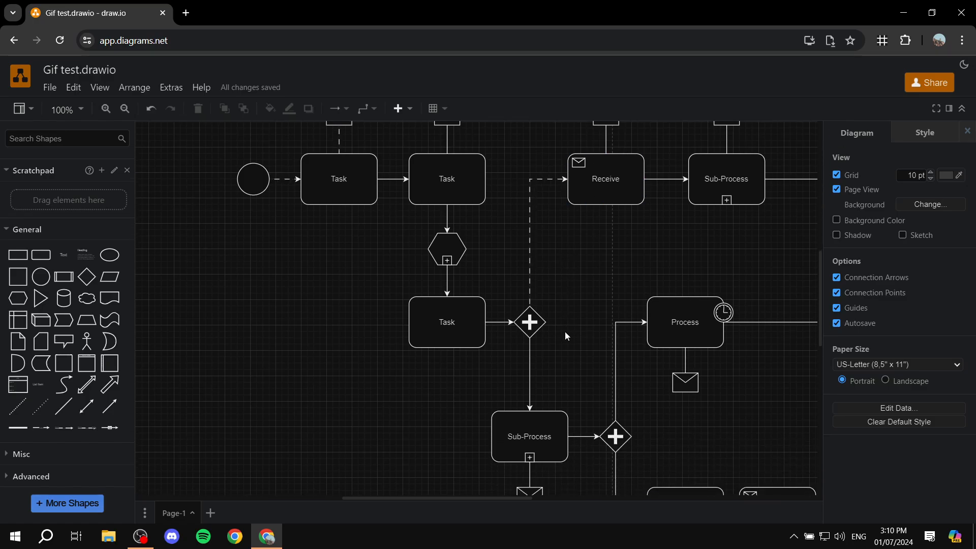
click(529, 363)
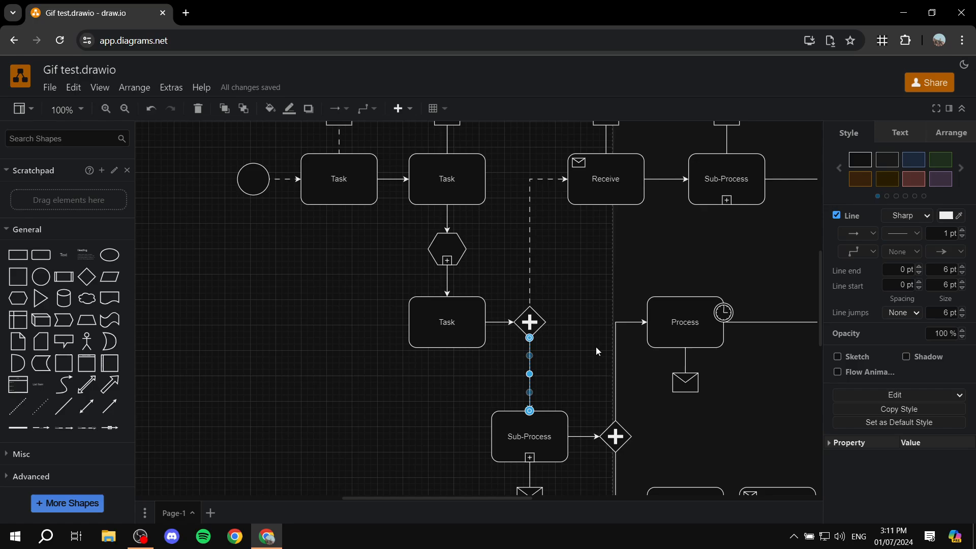
click(577, 251)
scroll(584, 251, up, 10)
scroll(589, 254, down, 10)
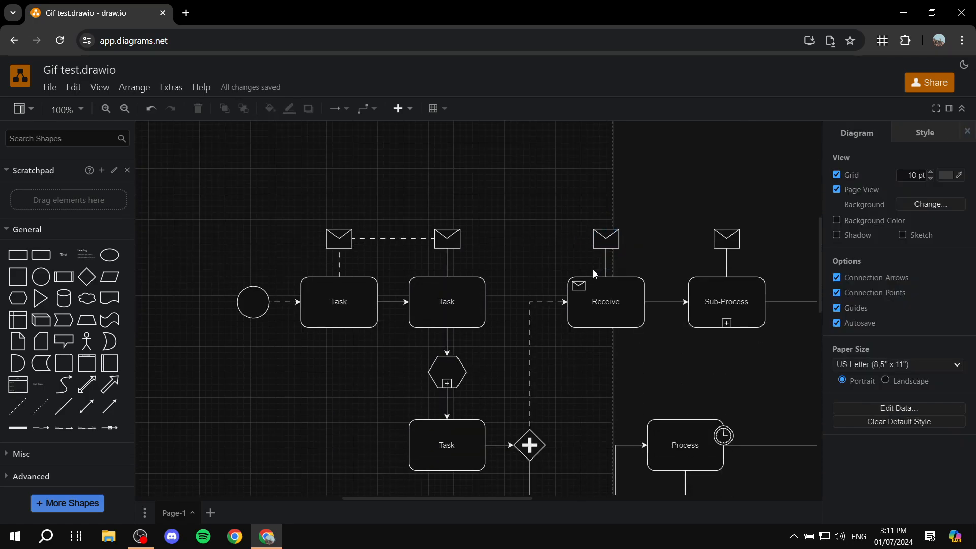
scroll(584, 271, up, 7)
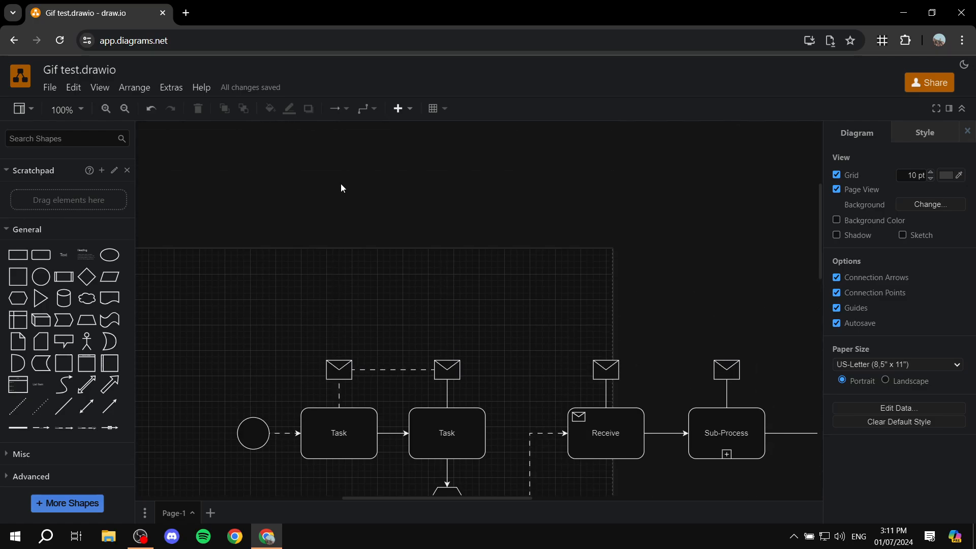
scroll(340, 185, down, 3)
scroll(342, 189, down, 3)
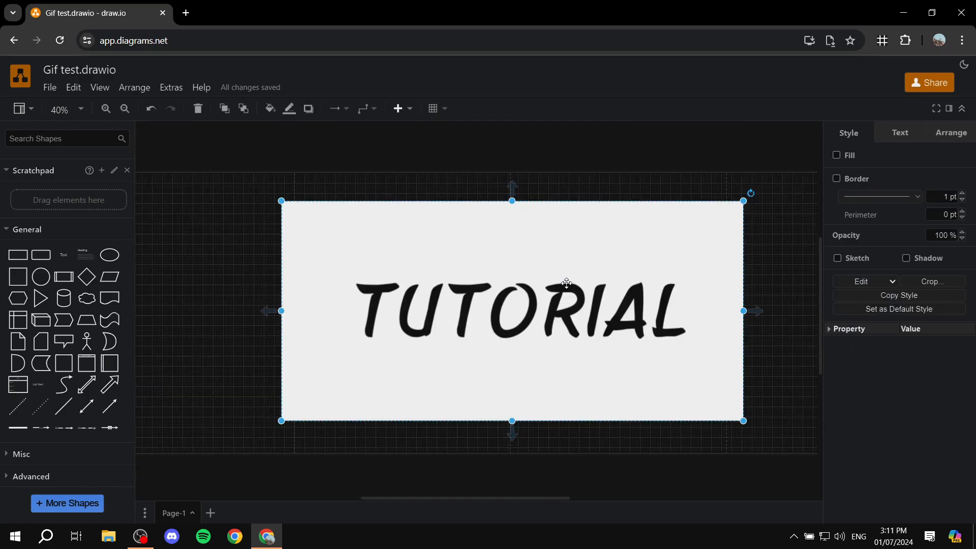
Move the TUTORIAL image off the process diagram to the empty canvas on its left side.
scroll(567, 283, up, 3)
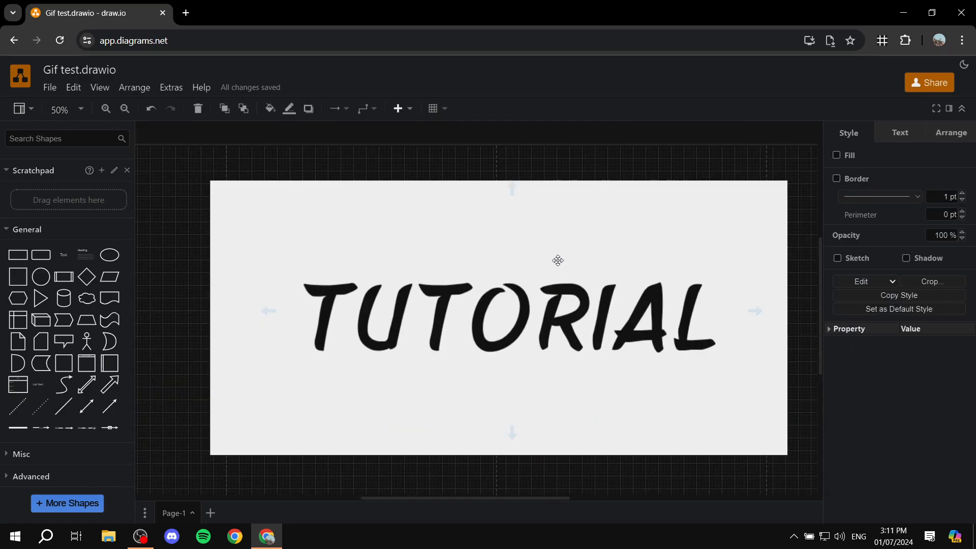
scroll(573, 256, down, 1)
drag(573, 256, 560, 236)
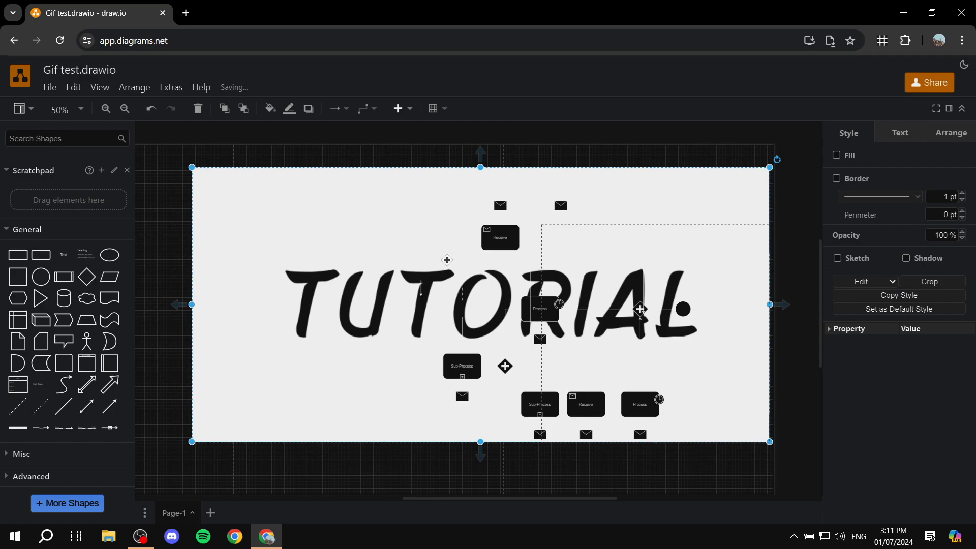
drag(447, 260, 193, 243)
scroll(274, 352, left, 5)
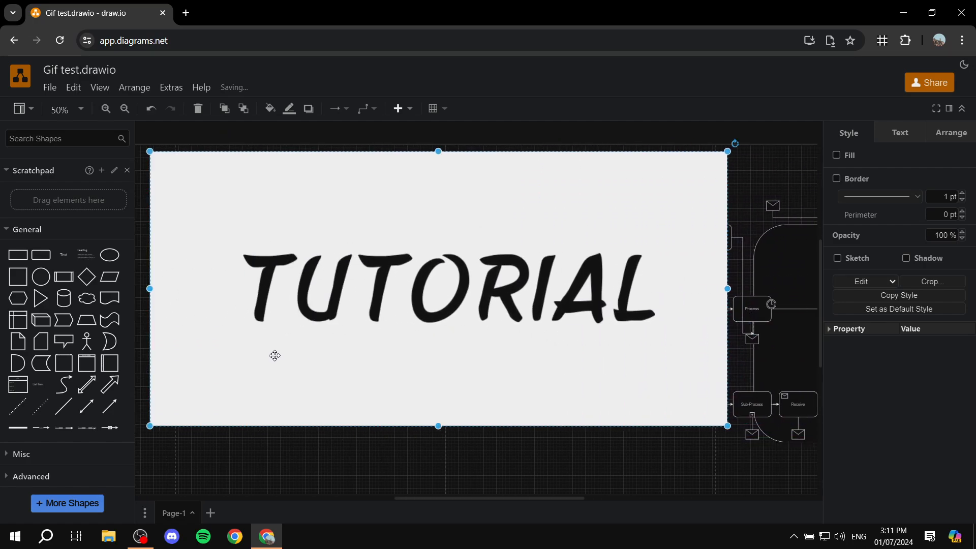
drag(489, 245, 401, 255)
drag(269, 339, 385, 251)
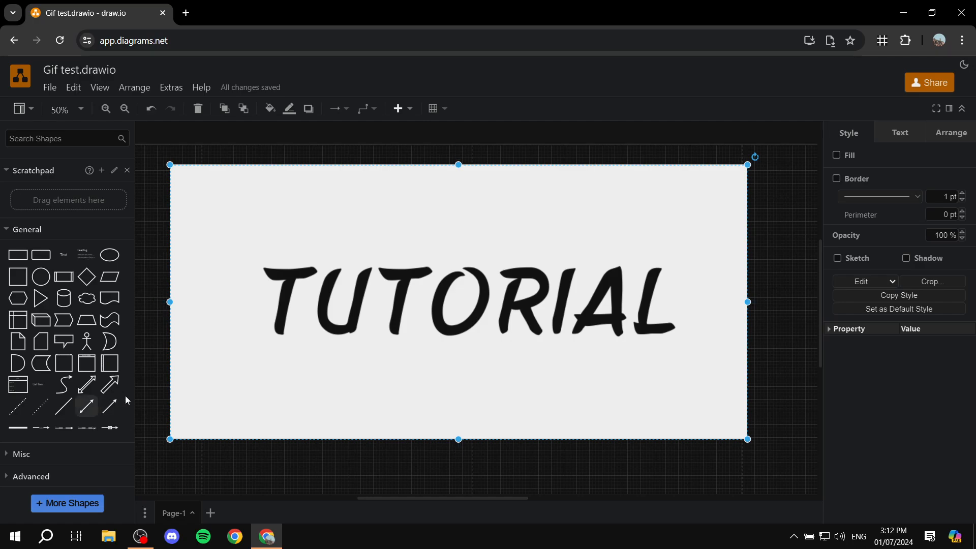
Insert a plain line, lengthen it, and place it below the TUTORIAL lettering on the image.
click(64, 412)
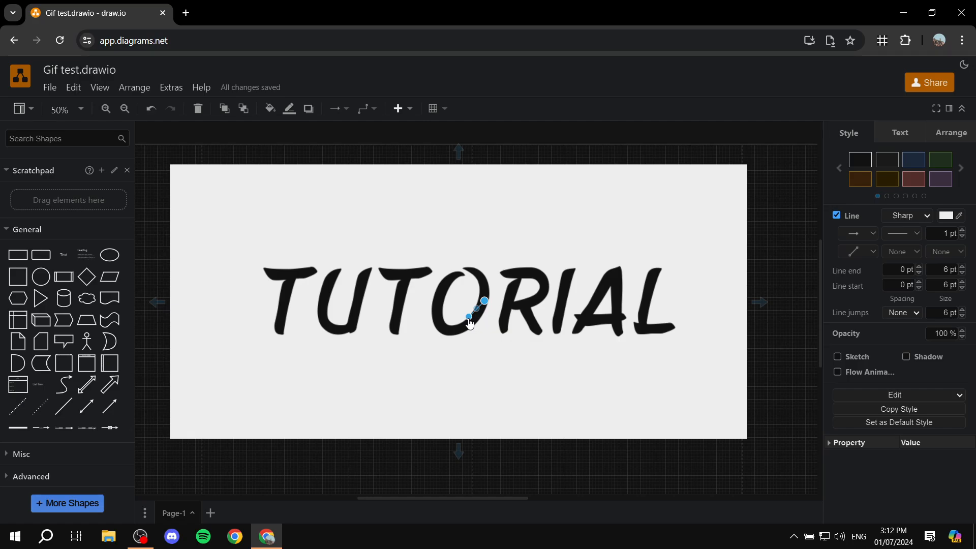
drag(469, 318, 389, 351)
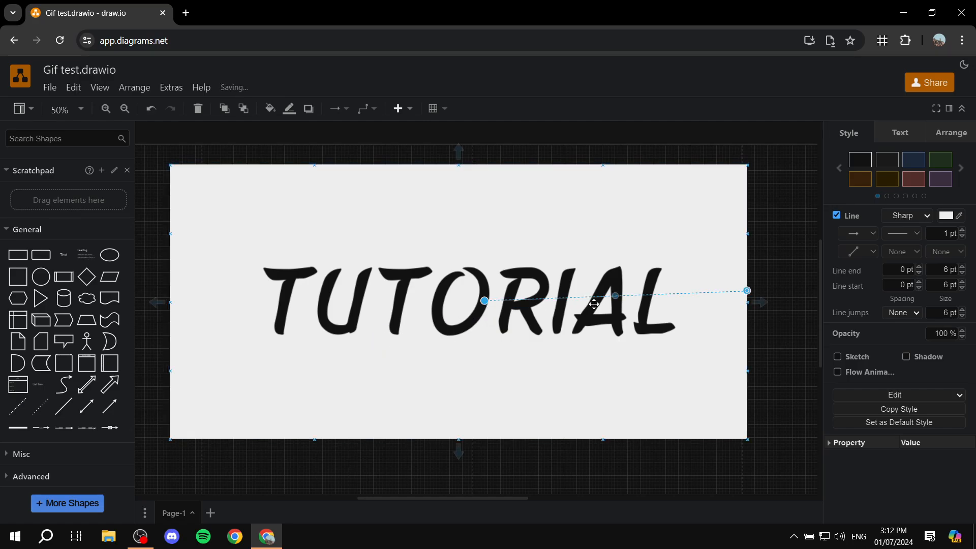
drag(591, 297, 379, 377)
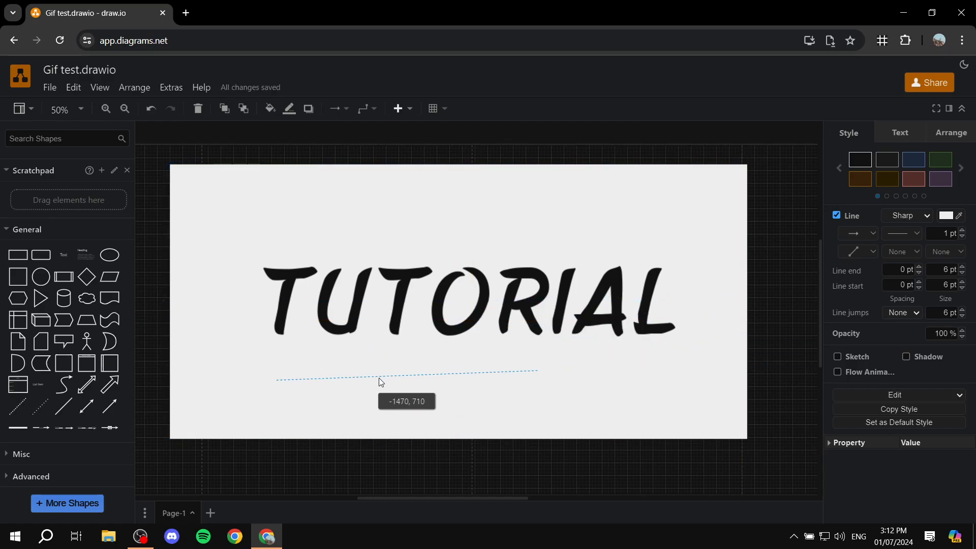
click(579, 373)
click(483, 373)
drag(480, 377, 455, 385)
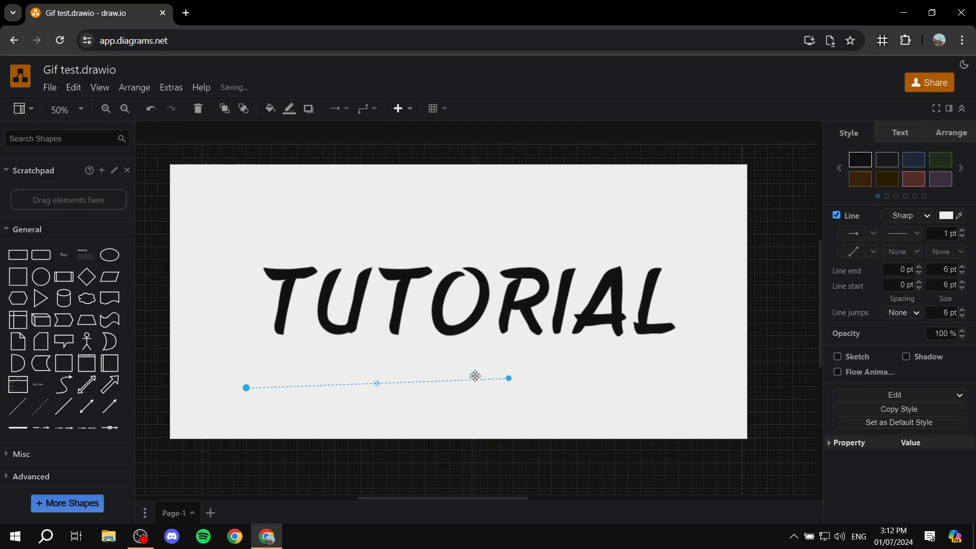
Change the color of the line on the TUTORIAL image to the darkest shade and shorten it to about half its length.
click(946, 215)
drag(555, 191, 561, 109)
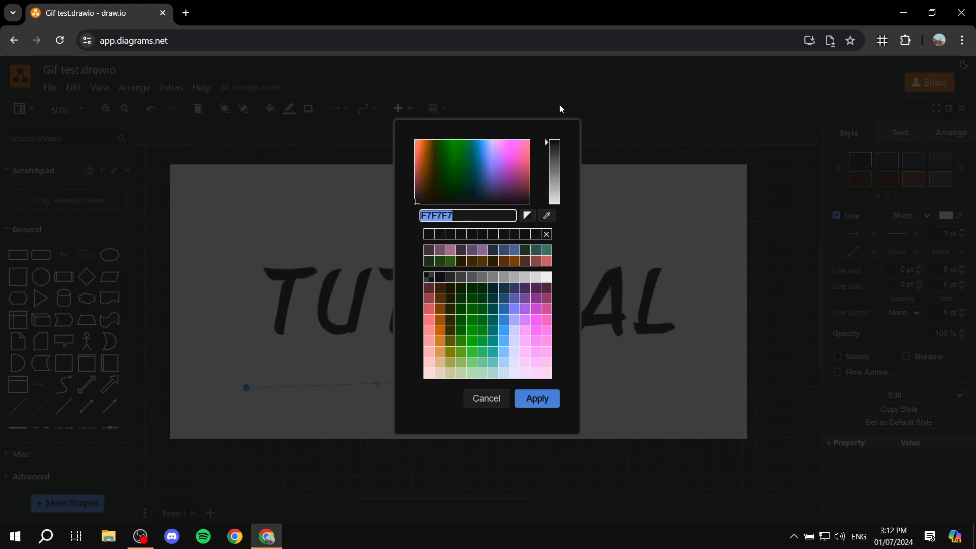
click(538, 397)
click(461, 388)
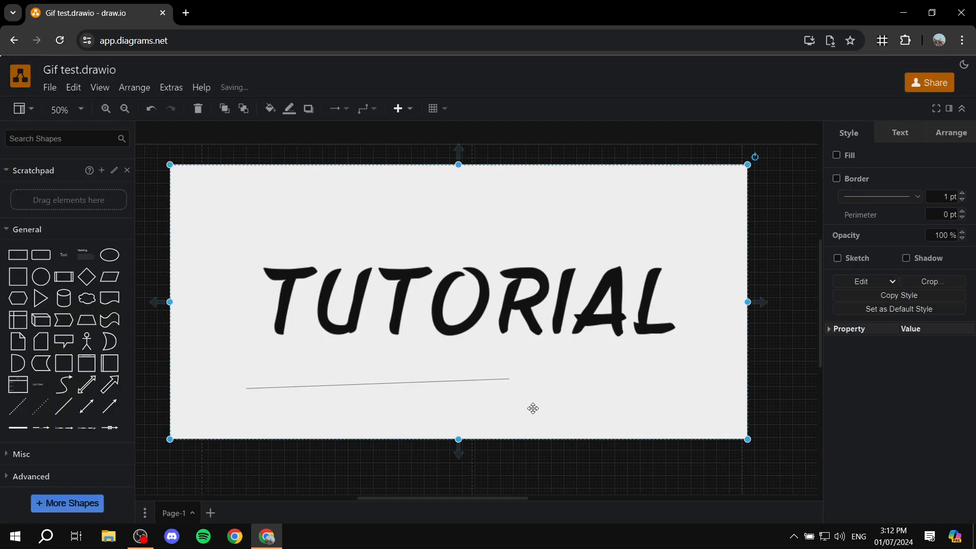
click(467, 380)
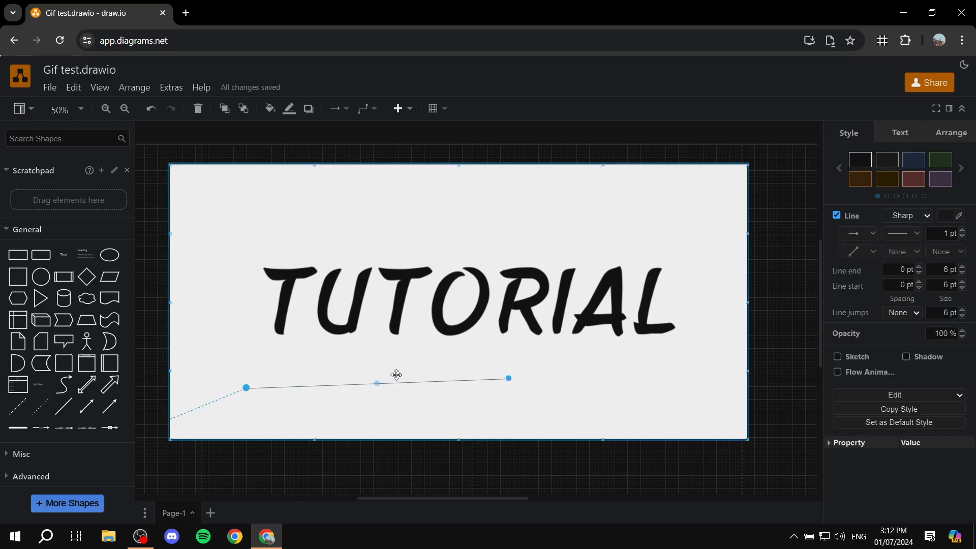
drag(386, 379, 380, 383)
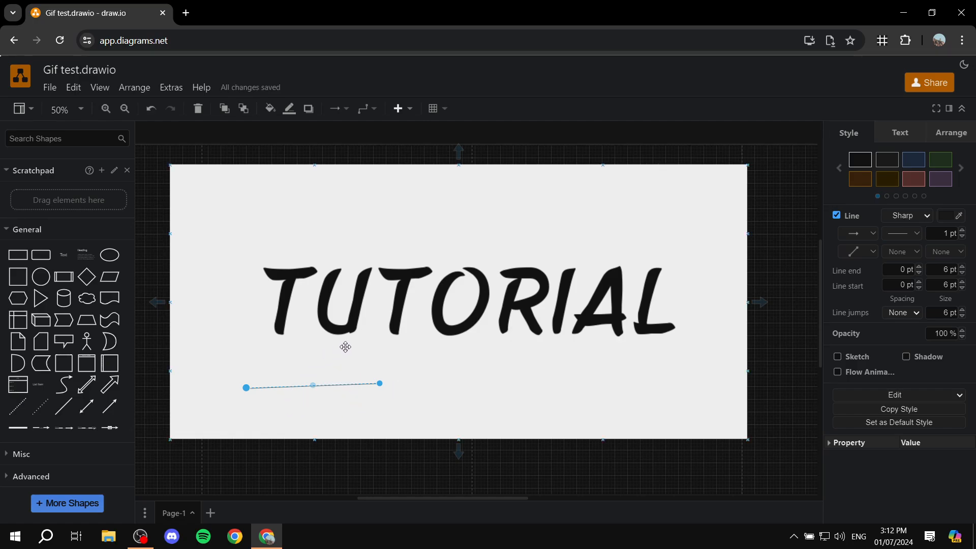
Turn on Flow Animation for the dark line below the TUTORIAL lettering, then deselect the line to check its moving dashes.
scroll(354, 387, up, 1)
scroll(352, 384, down, 2)
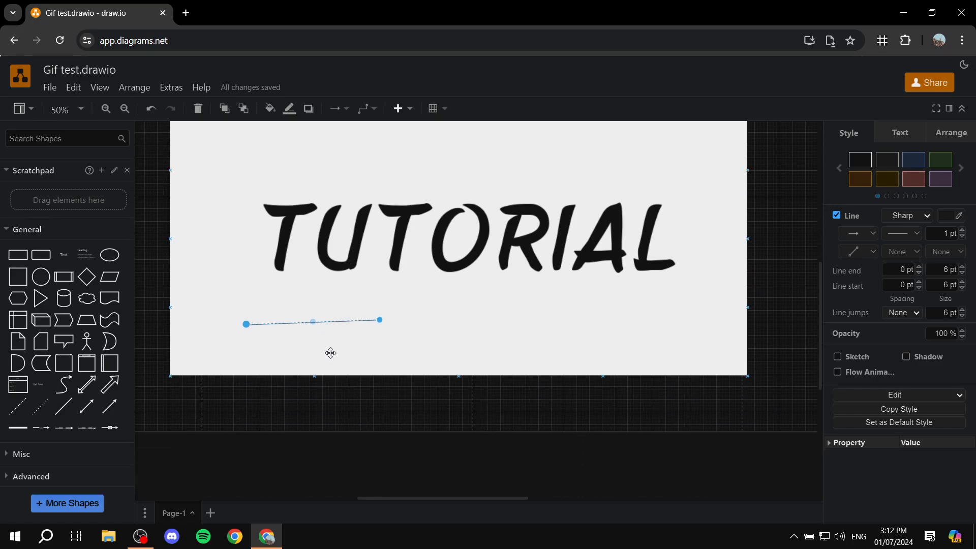
scroll(330, 352, up, 6)
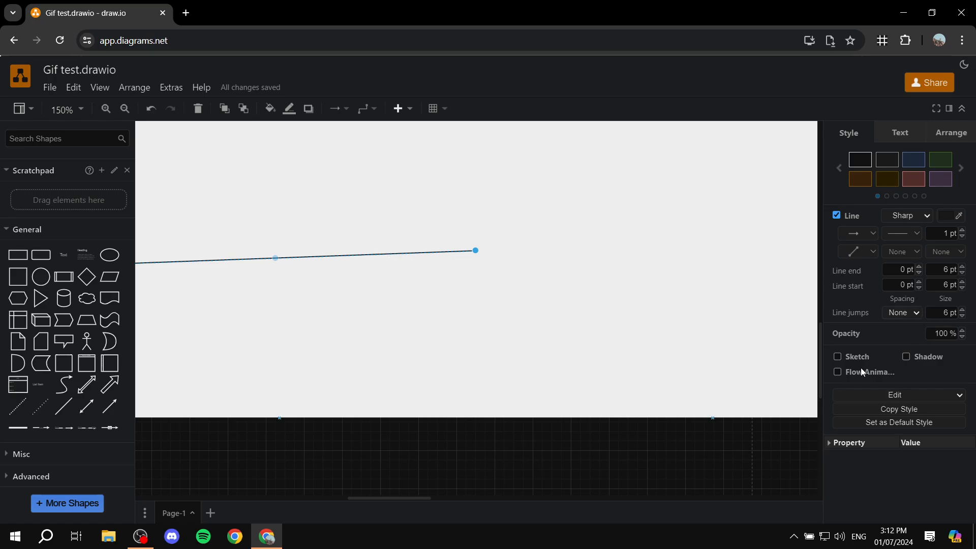
click(842, 369)
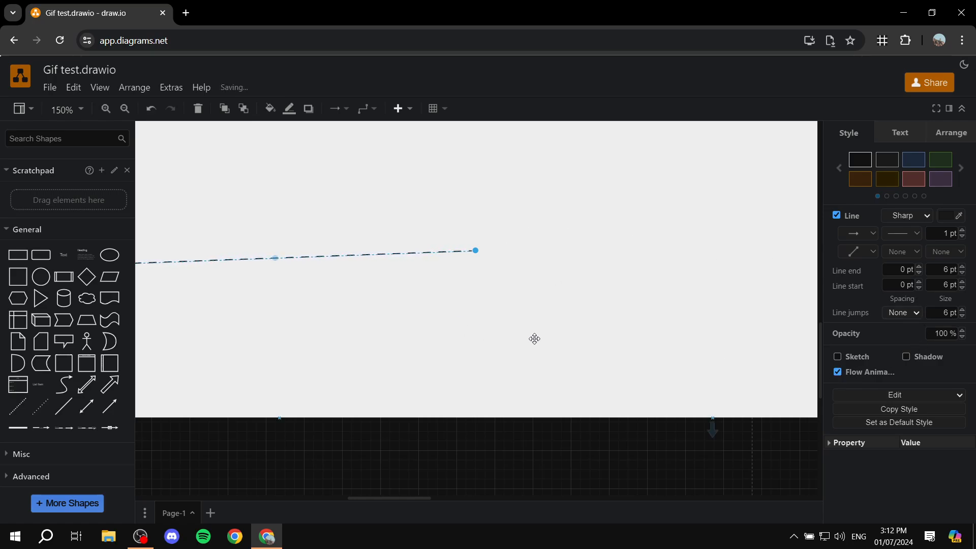
scroll(550, 277, down, 1)
scroll(547, 274, up, 2)
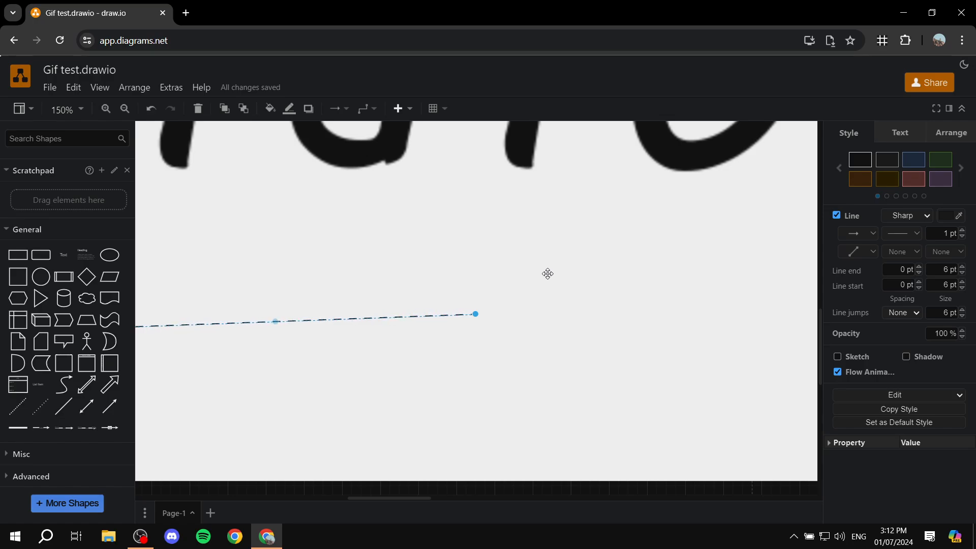
click(544, 299)
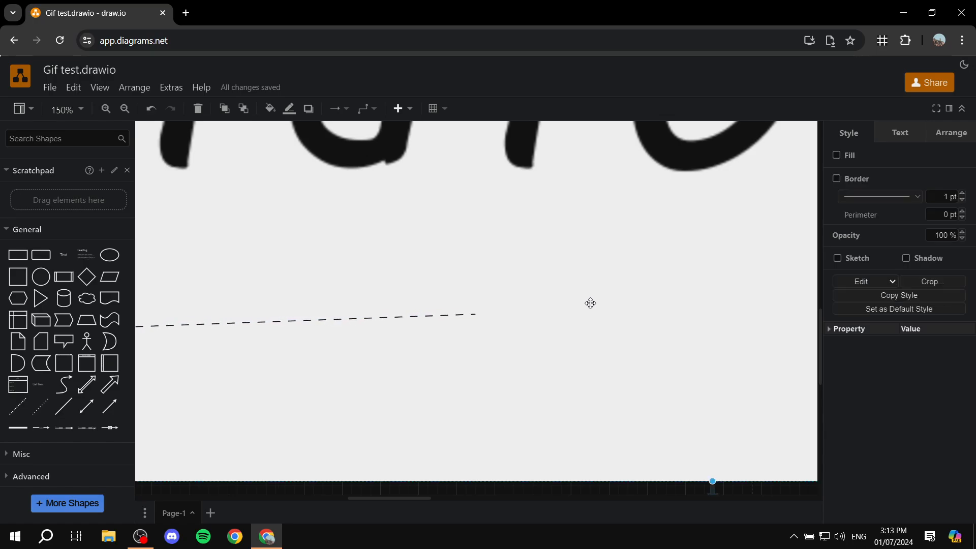
Delete the TUTORIAL image and the animated line that was placed on it.
scroll(590, 304, down, 7)
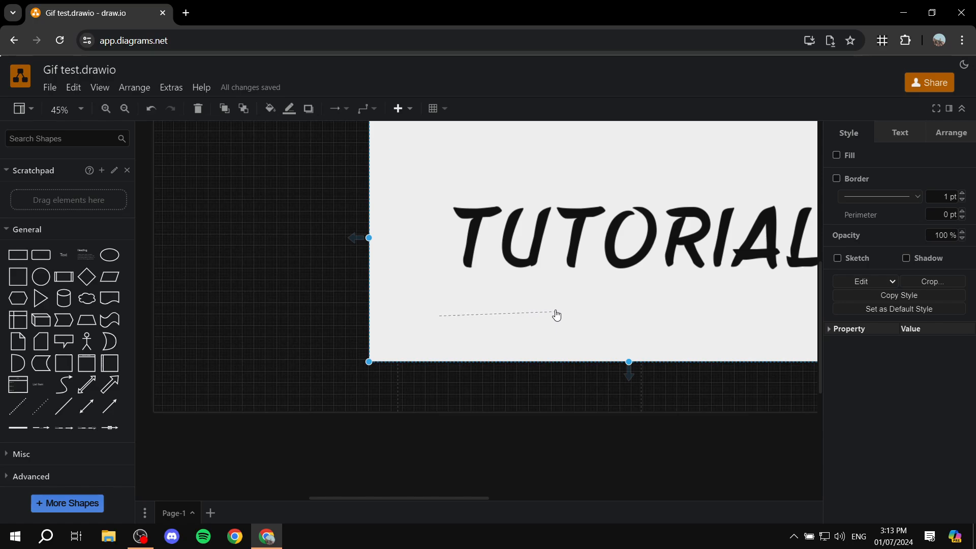
key(Delete)
click(540, 312)
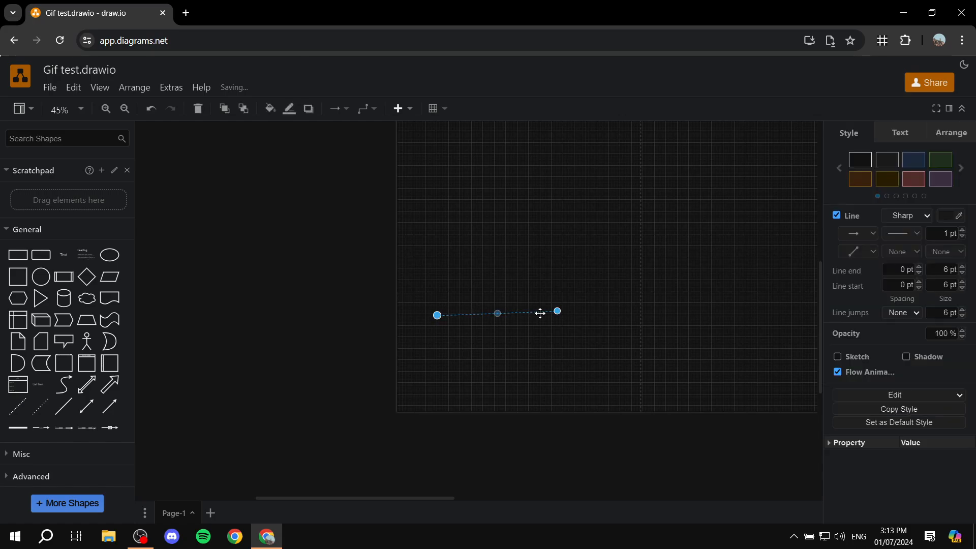
key(Delete)
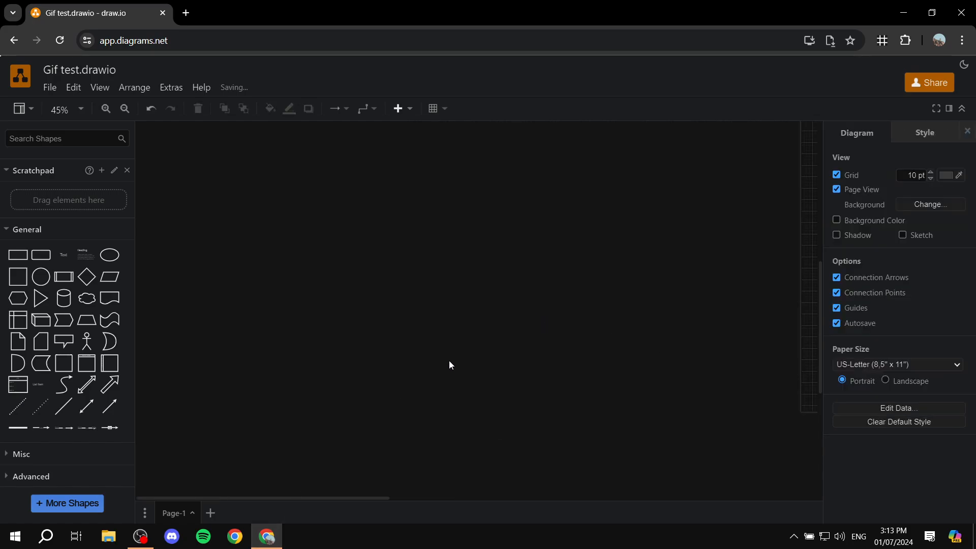
Return to the process diagram and examine its animated connectors around the Task and Receive boxes.
scroll(460, 372, right, 6)
scroll(453, 377, right, 4)
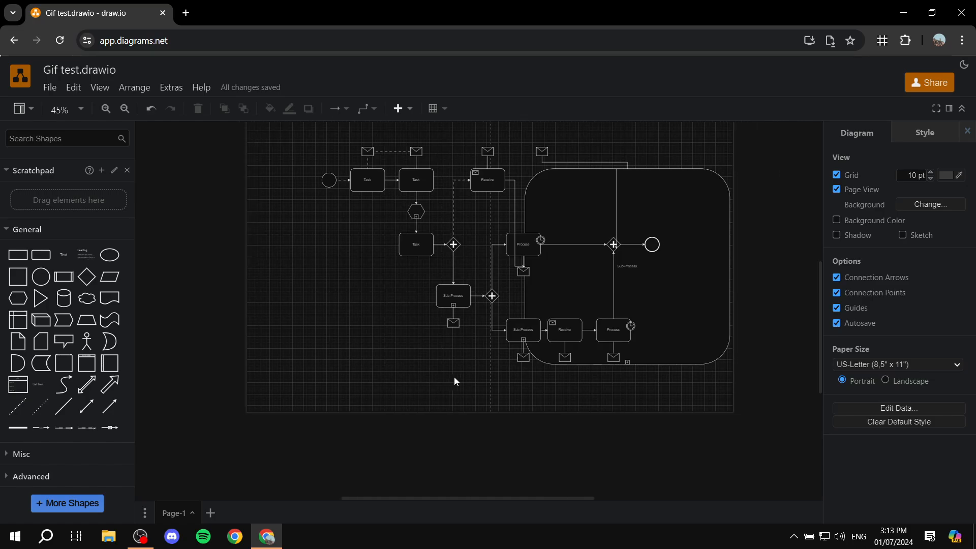
ctrl+scroll(595, 411, up, 1)
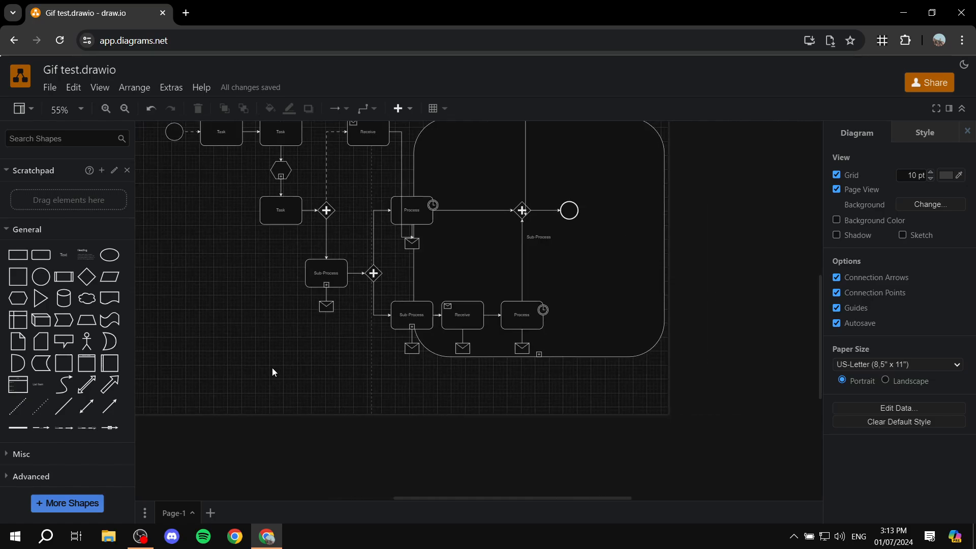
scroll(276, 371, left, 4)
scroll(458, 361, up, 5)
ctrl+scroll(468, 354, up, 1)
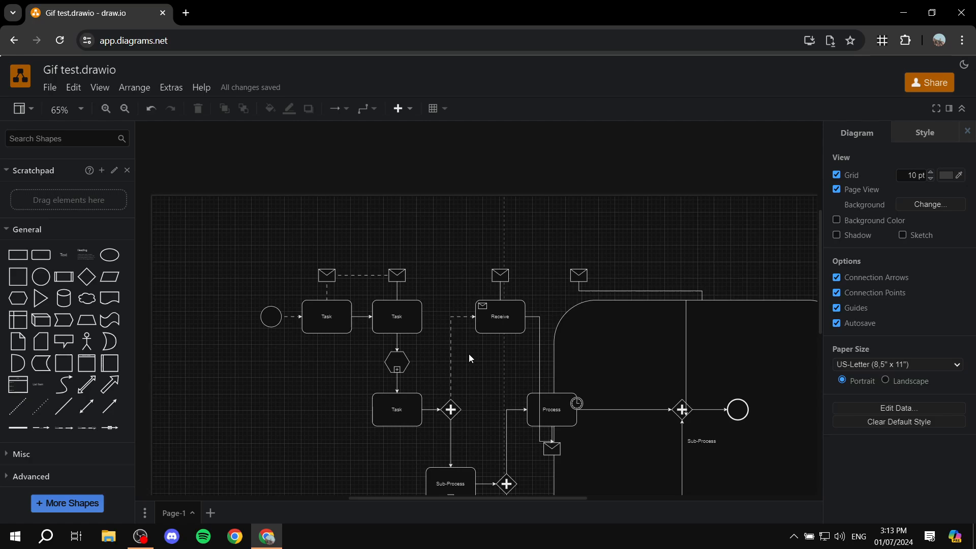
ctrl+scroll(468, 354, up, 3)
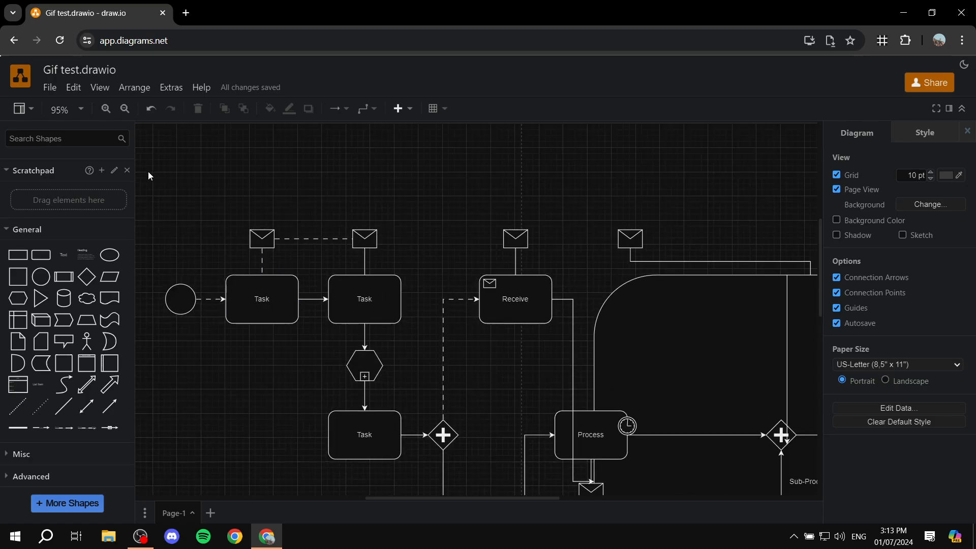
drag(148, 172, 393, 144)
click(532, 281)
scroll(416, 241, down, 1)
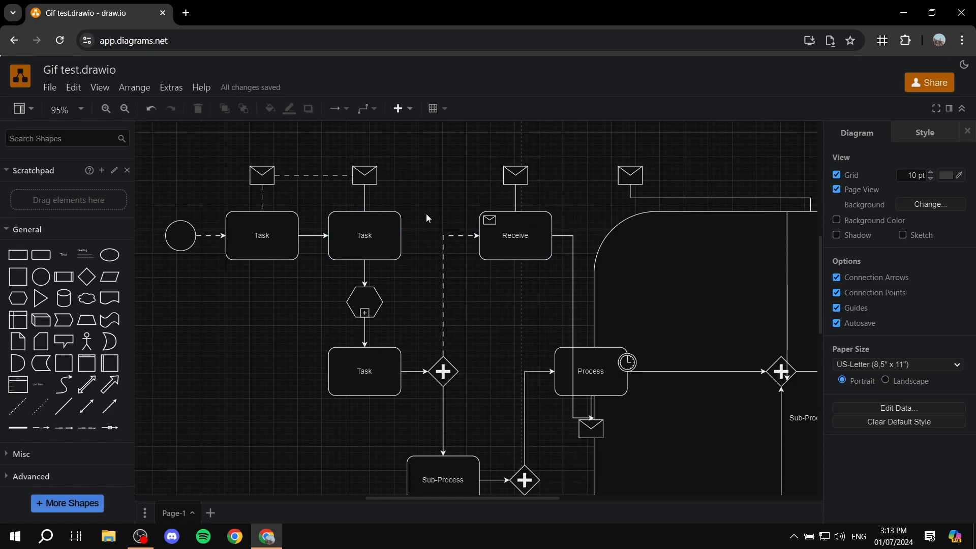
Search the web for screentogif in a new browser tab.
scroll(425, 213, up, 1)
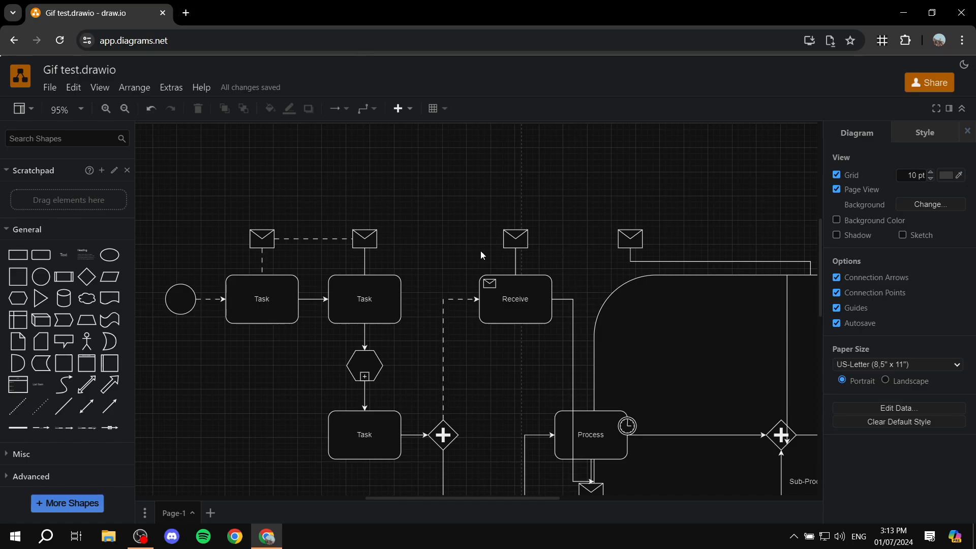
click(186, 13)
text(s)
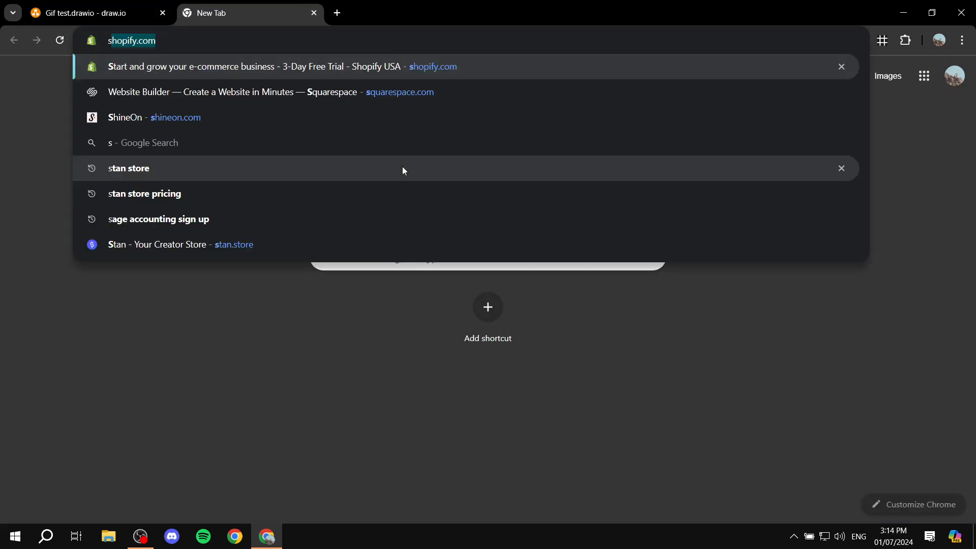
text(creentog)
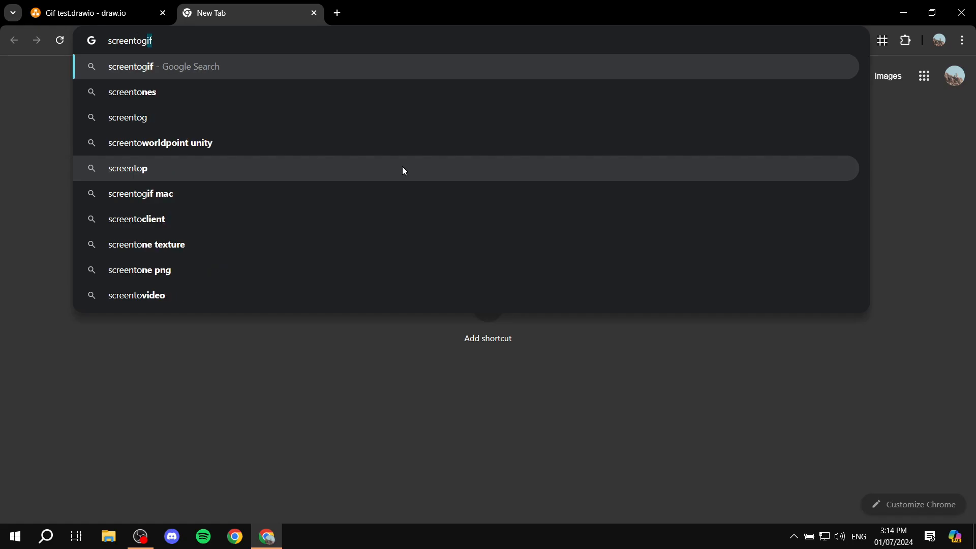
key(Return)
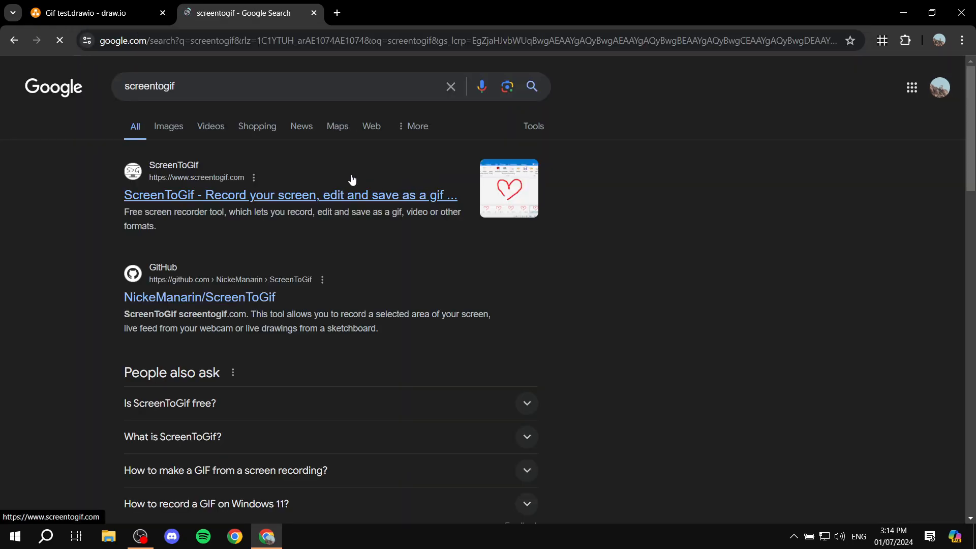
Download the x64 Installer of ScreenToGif version 2.41 from screentogif.com and close the site to return to the diagram.
click(327, 198)
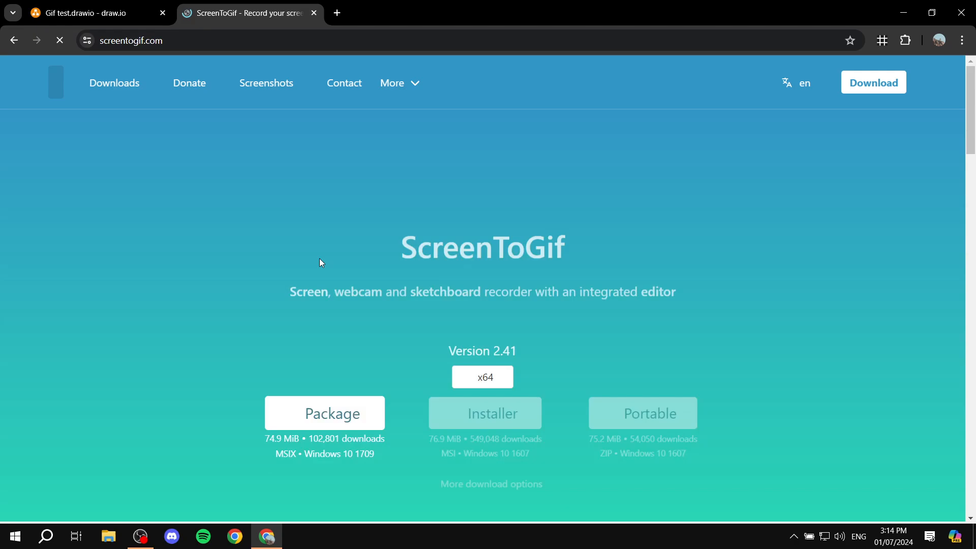
click(503, 425)
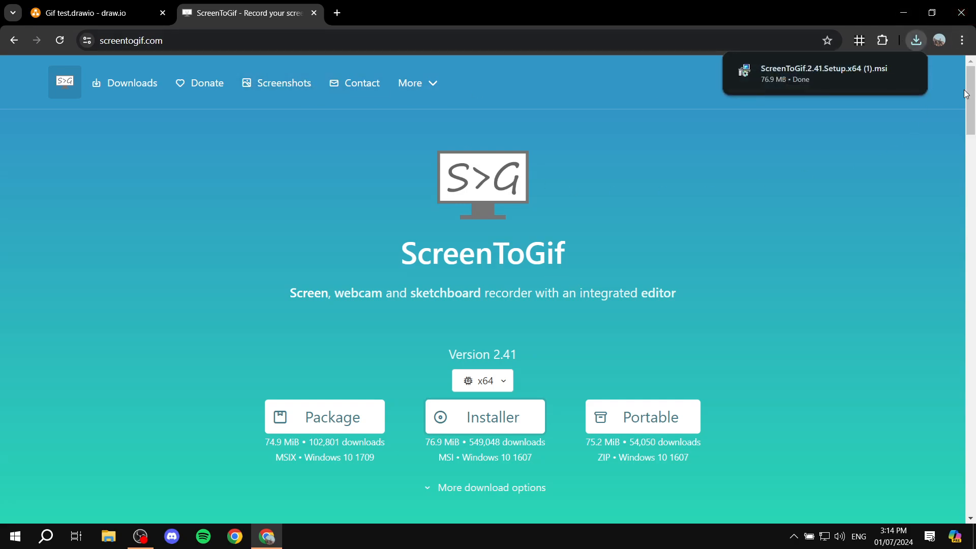
click(314, 13)
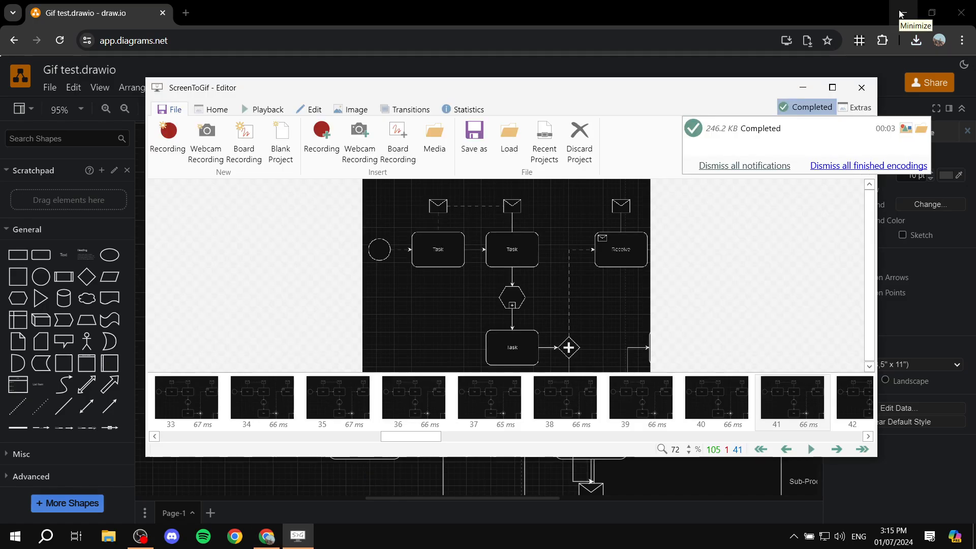
Minimize the browser to reach the desktop and open Testing a gif diagram.gif in the image viewer.
click(902, 14)
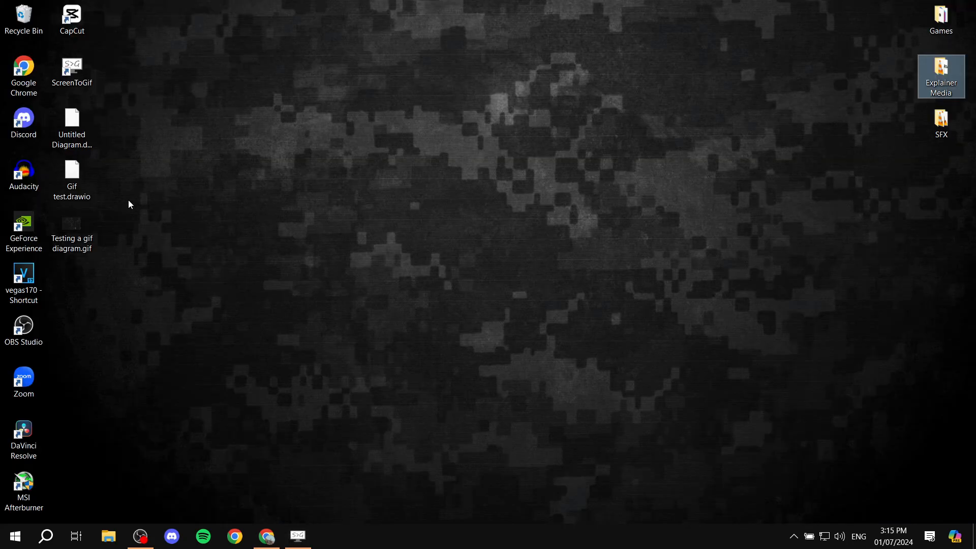
double_click(83, 221)
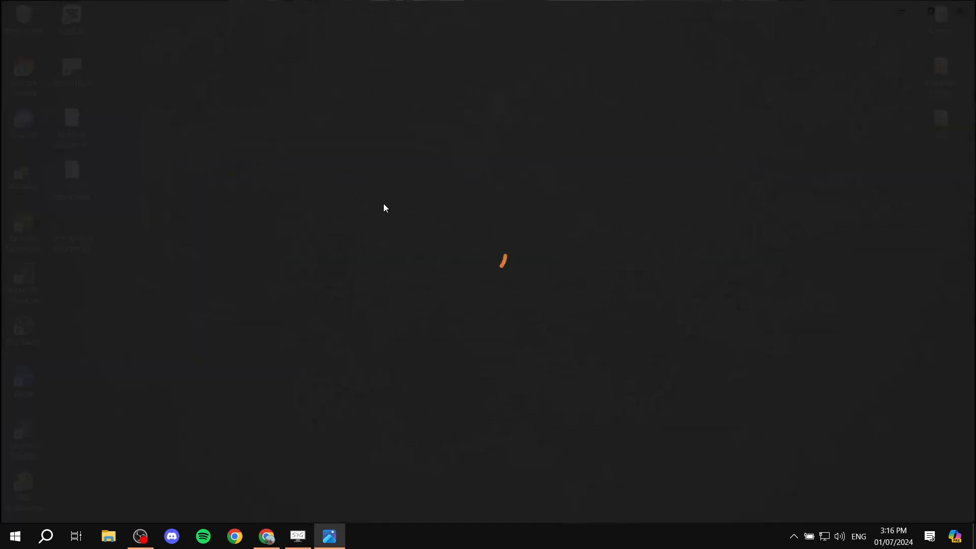